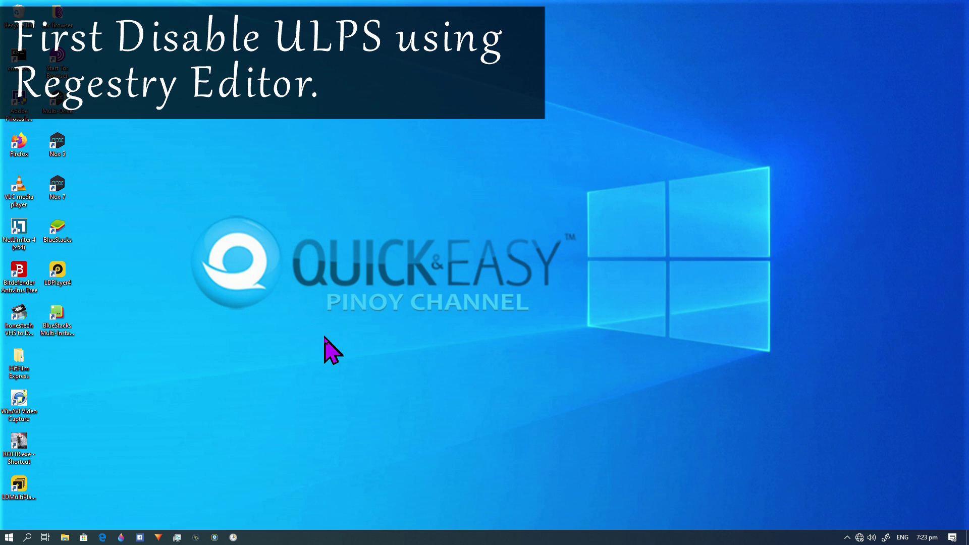
Open the Run dialog, launch Registry Editor with REGEDIT, and allow it to make changes to the device
{"action": "left_click", "coordinate": [31, 538]}
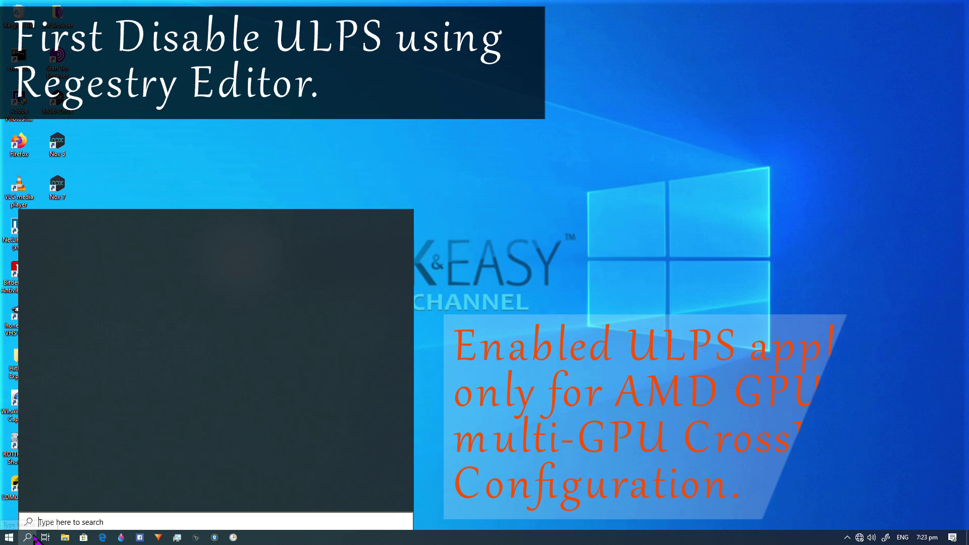
{"action": "type", "text": "RUN"}
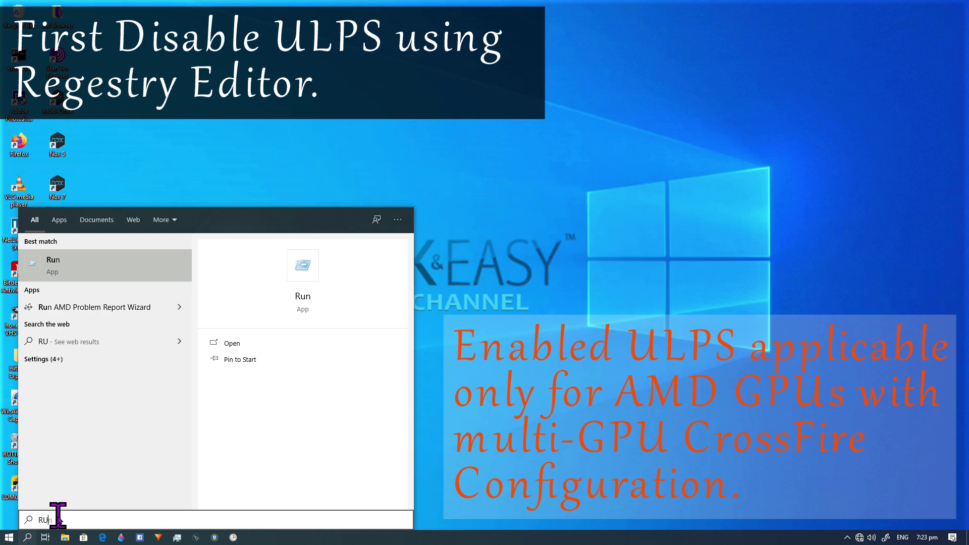
{"action": "left_click", "coordinate": [104, 278]}
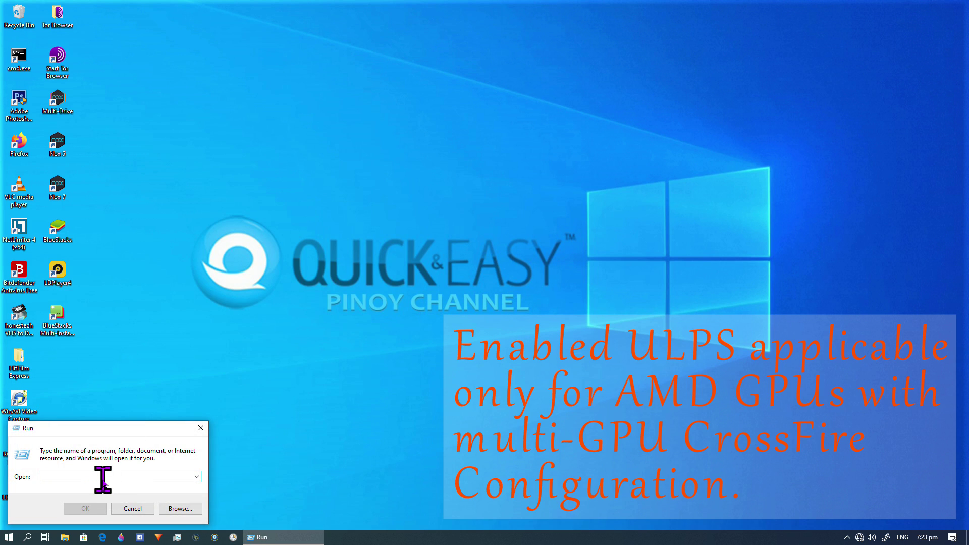
{"action": "type", "text": "RE"}
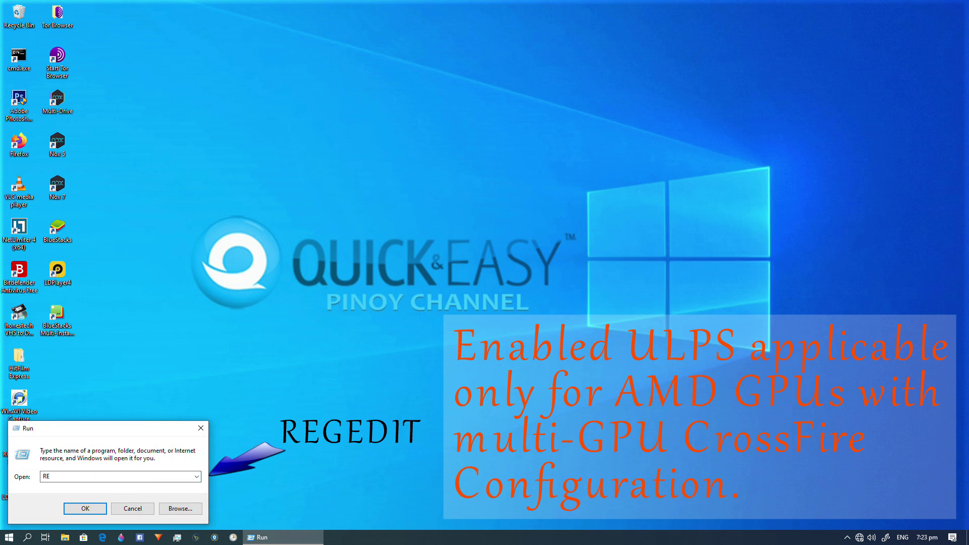
{"action": "type", "text": "GEDIT"}
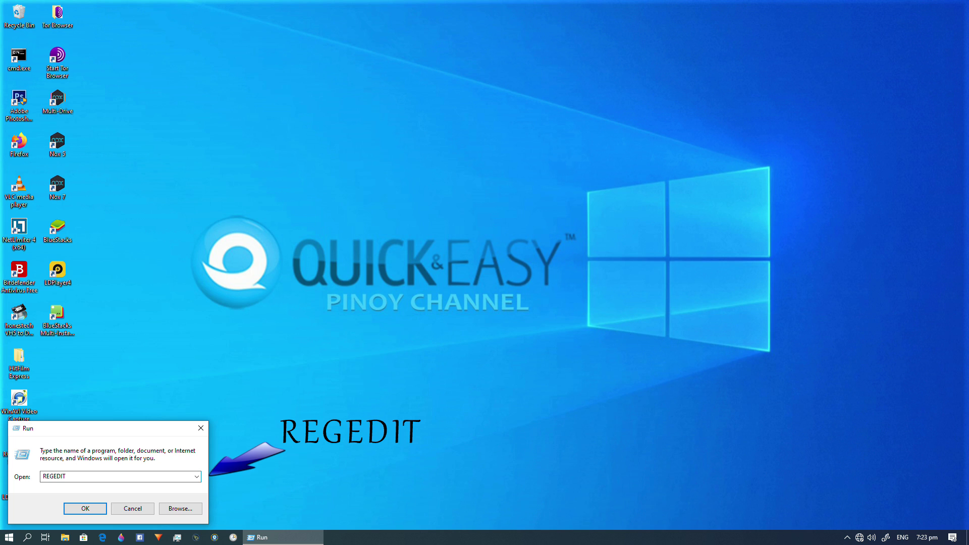
{"action": "key", "text": "Return"}
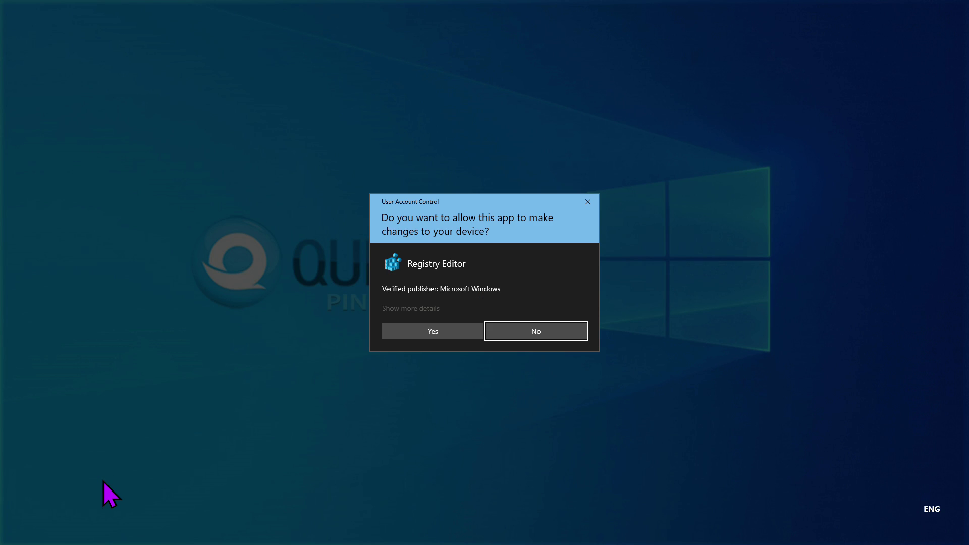
{"action": "left_click", "coordinate": [432, 332]}
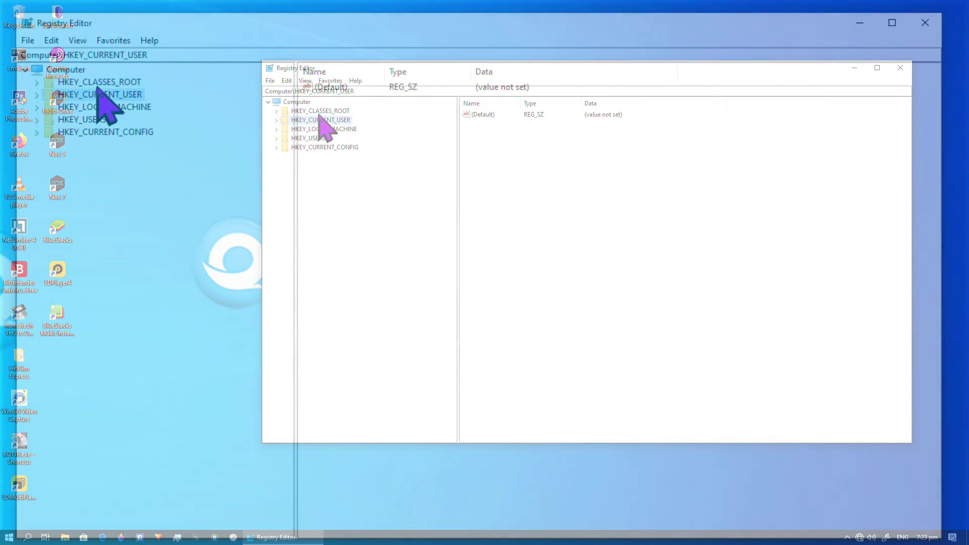
Search the registry for enableulps, starting from HKEY_CLASSES_ROOT and looking at keys, values and data
{"action": "left_click", "coordinate": [320, 112]}
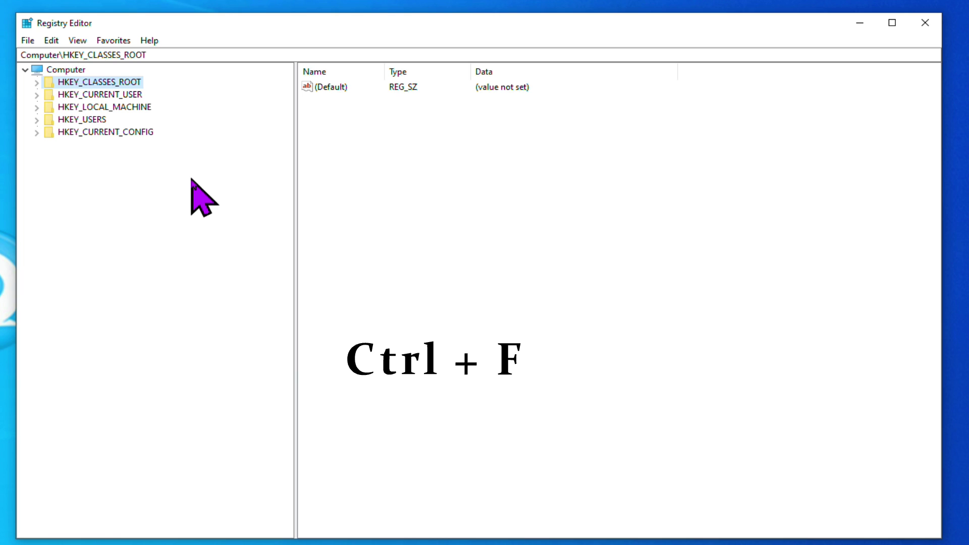
{"action": "key", "text": "ctrl+f"}
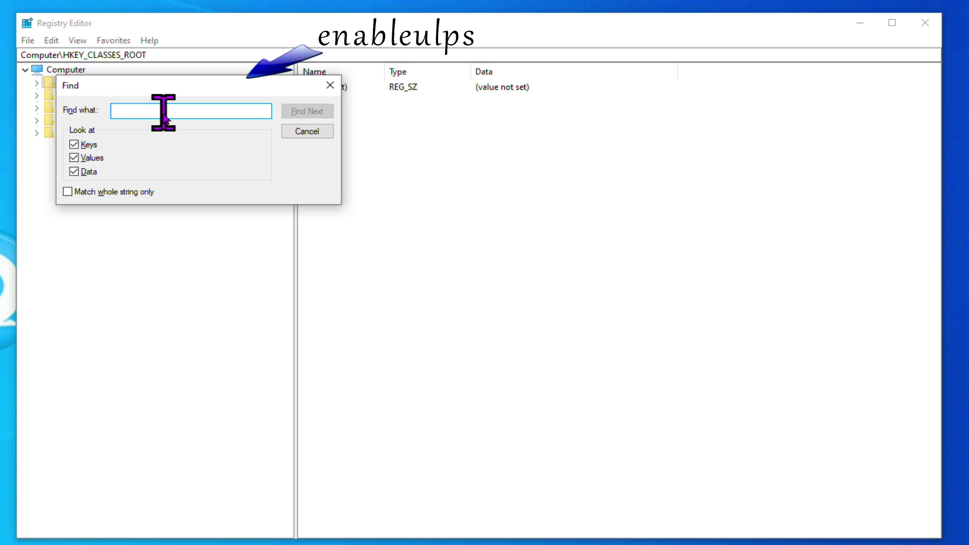
{"action": "type", "text": "enableulps"}
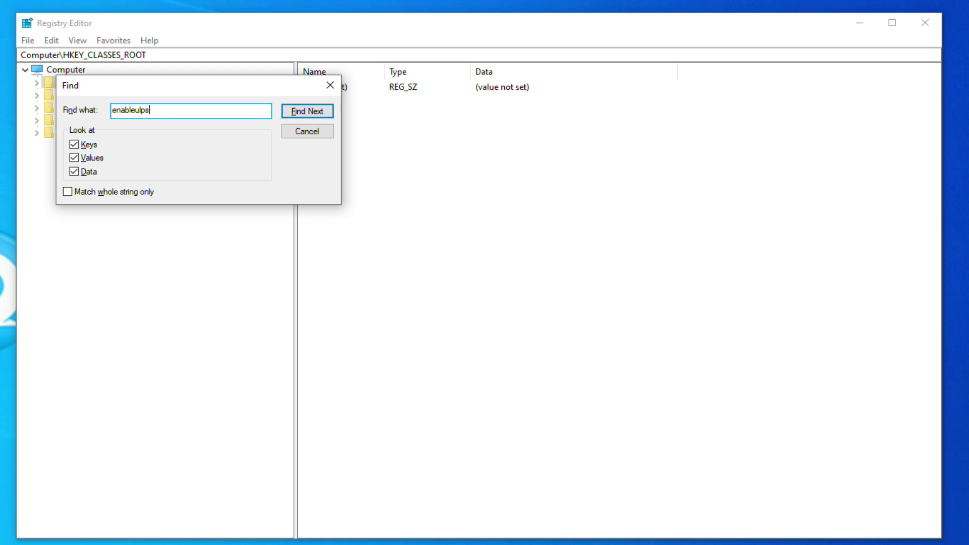
{"action": "key", "text": "Return"}
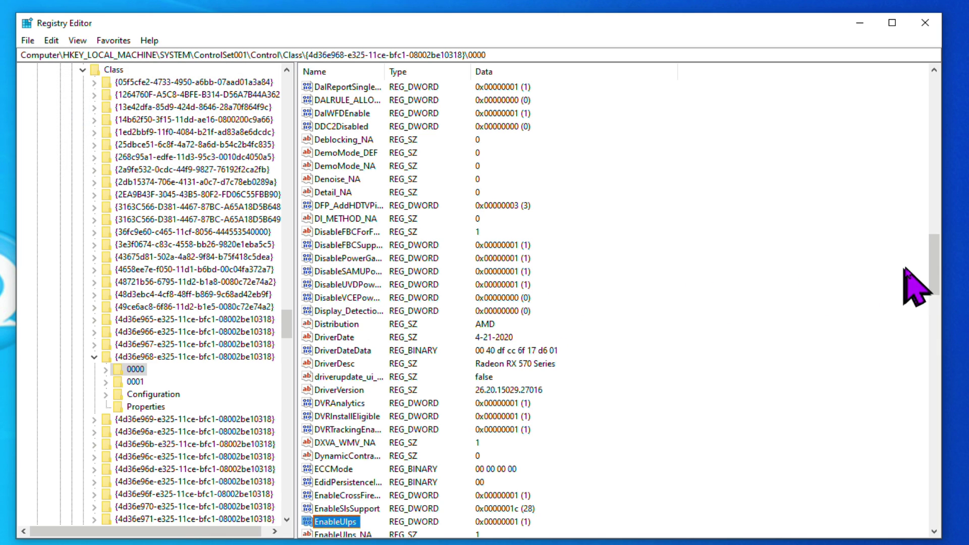
Set the EnableUlps DWORD in the 0000 display adapter key to 0 and close Registry Editor
{"action": "left_click_drag", "start_coordinate": [933, 267], "coordinate": [934, 310]}
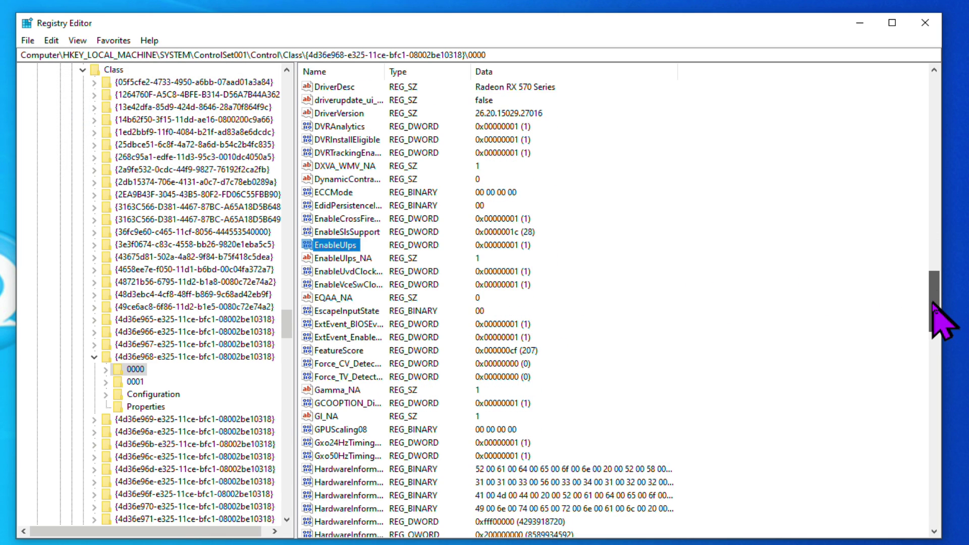
{"action": "right_click", "coordinate": [354, 244]}
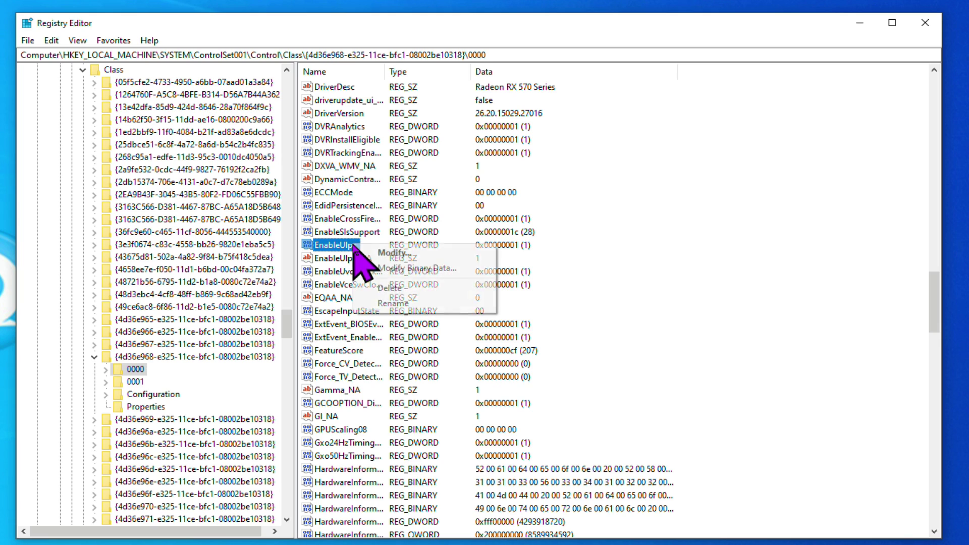
{"action": "left_click", "coordinate": [443, 252]}
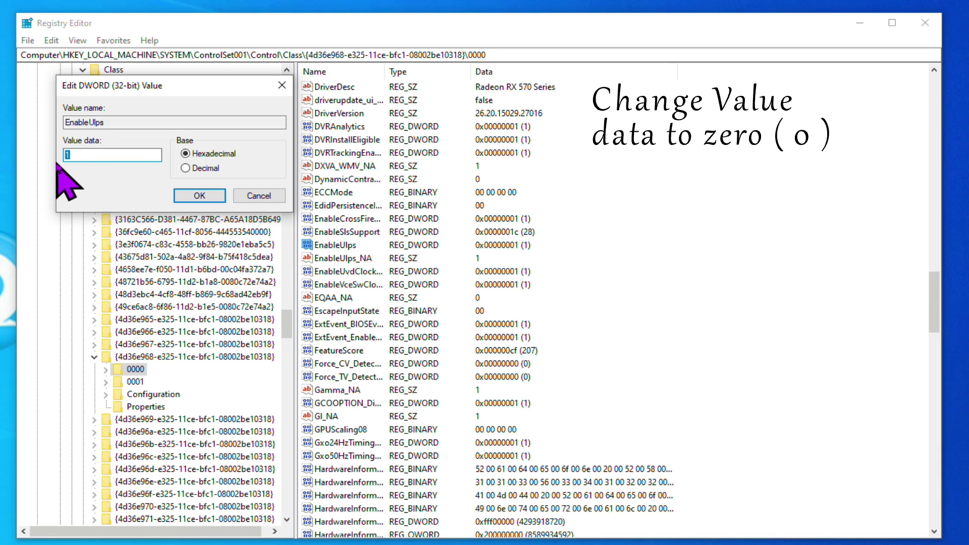
{"action": "type", "text": "0"}
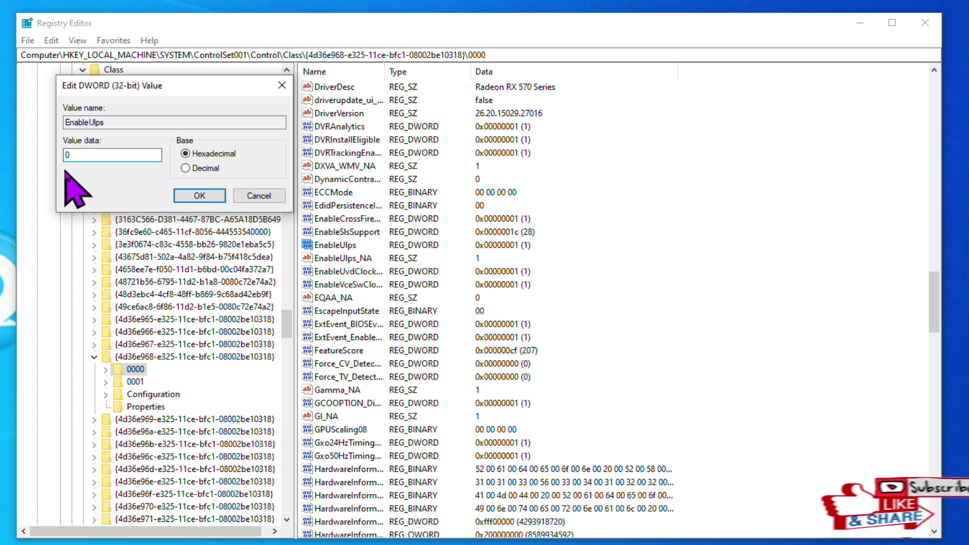
{"action": "left_click", "coordinate": [200, 195]}
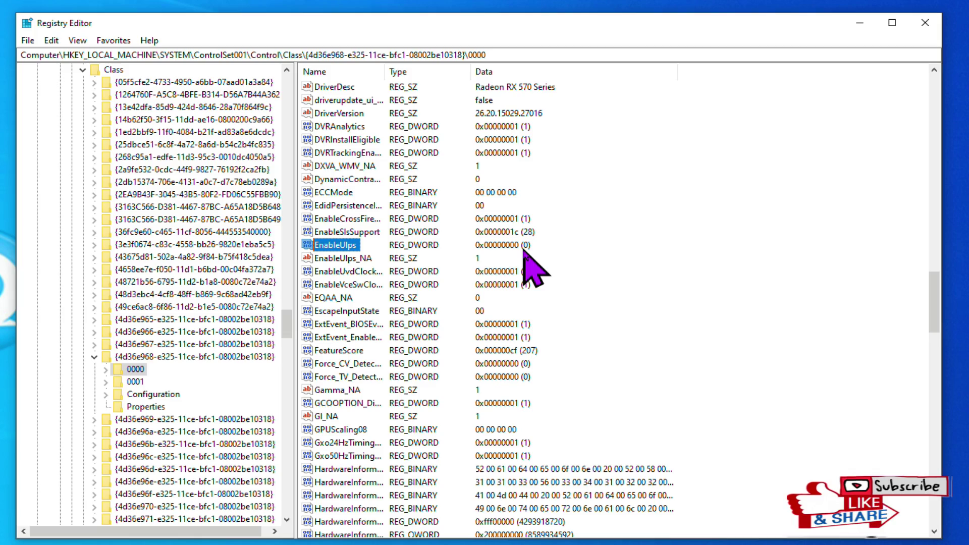
{"action": "left_click", "coordinate": [931, 31]}
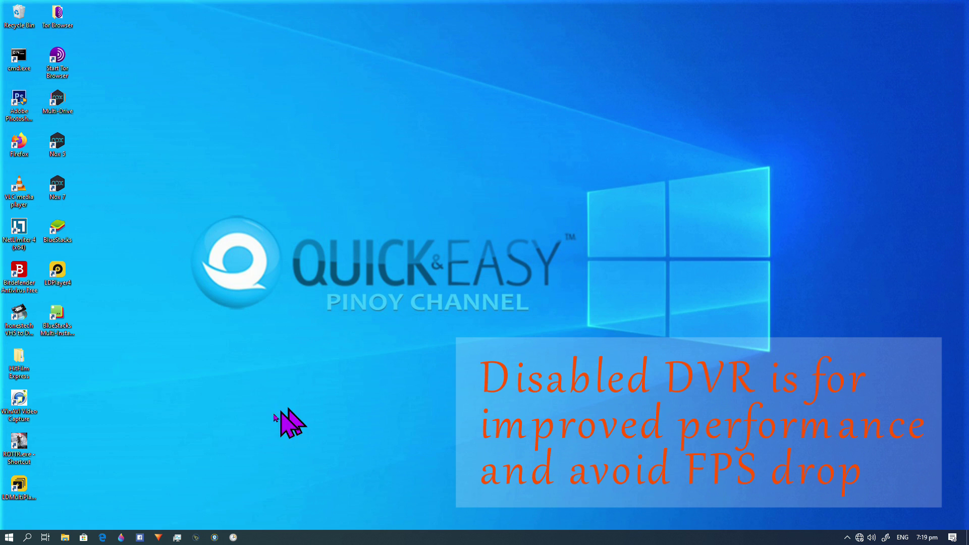
Find and open the Run dialog, start Registry Editor again with REGEDIT, and approve the User Account Control request
{"action": "left_click", "coordinate": [28, 538]}
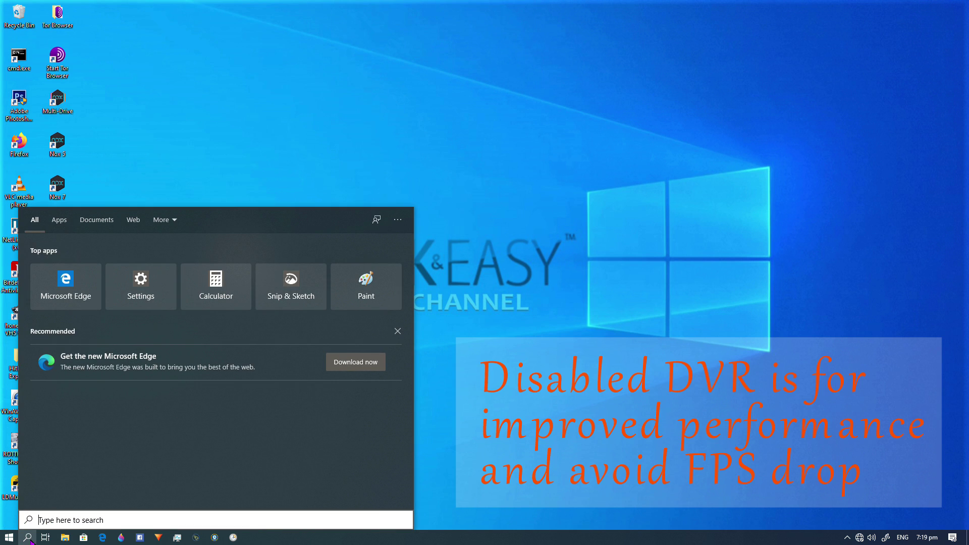
{"action": "type", "text": "RUN"}
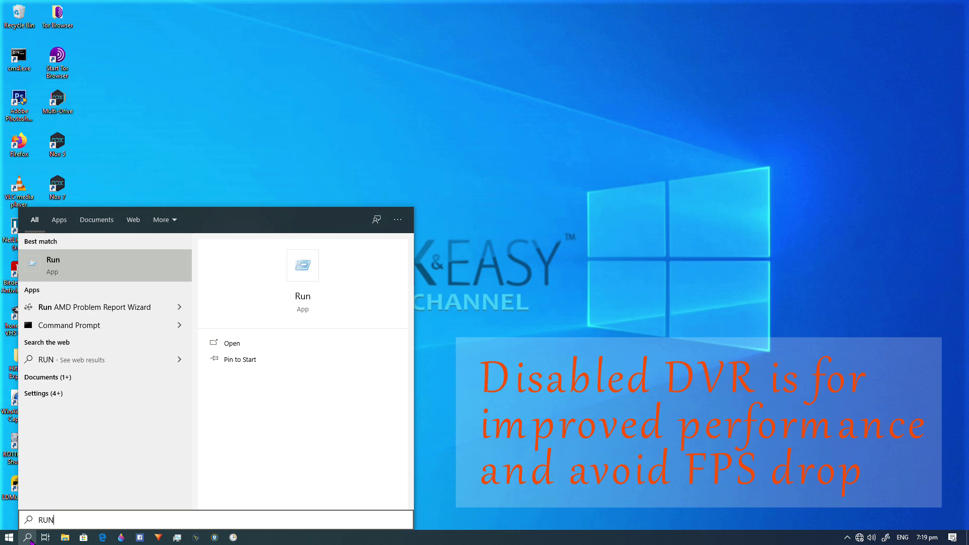
{"action": "key", "text": "Return"}
{"action": "type", "text": "R"}
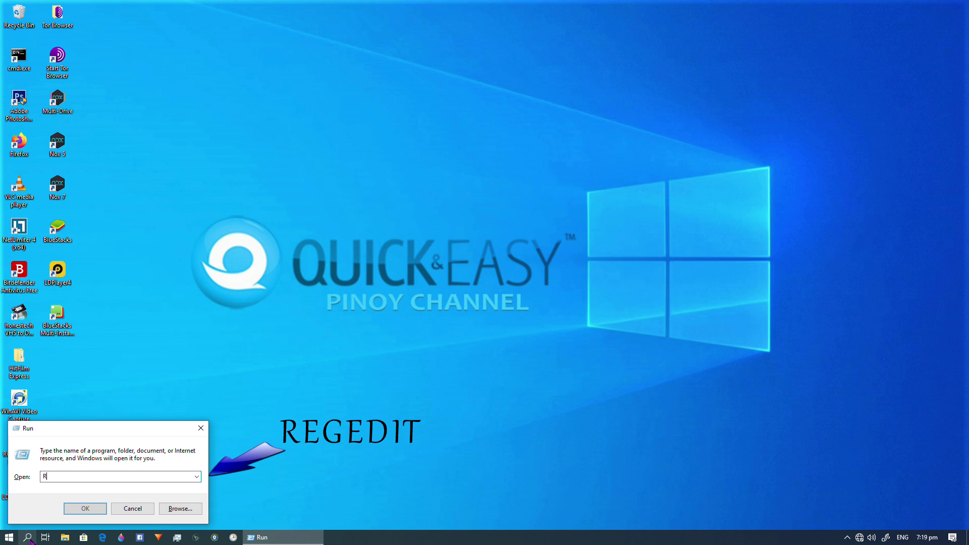
{"action": "type", "text": "EGEDI"}
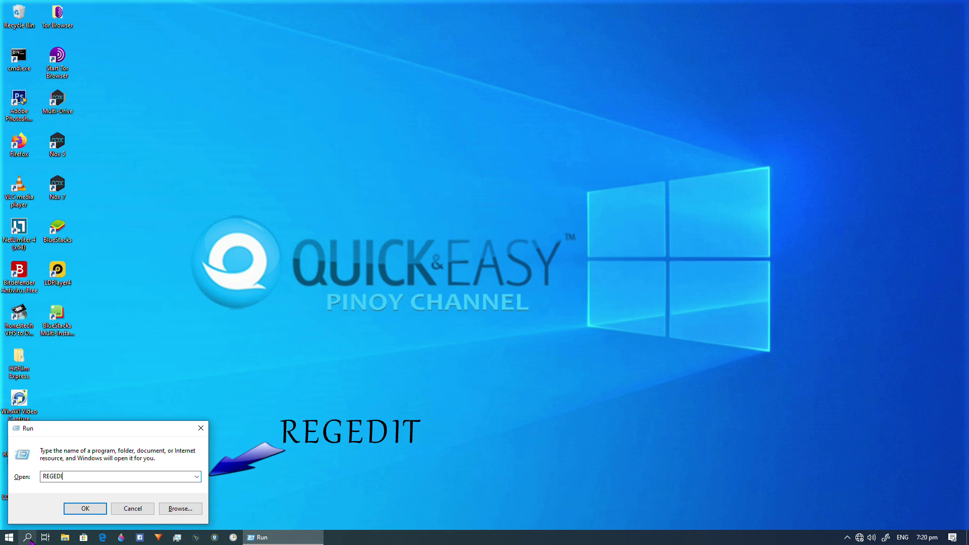
{"action": "type", "text": "T"}
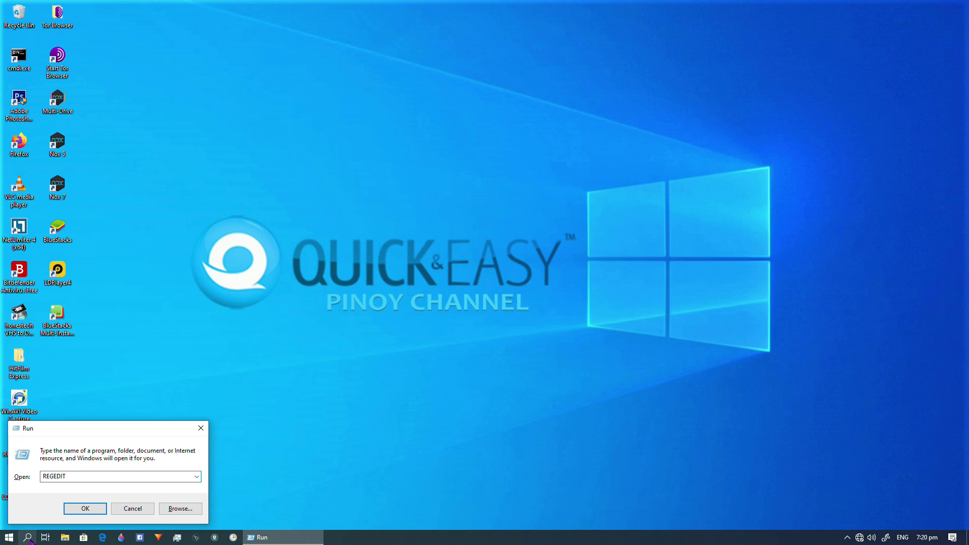
{"action": "key", "text": "Return"}
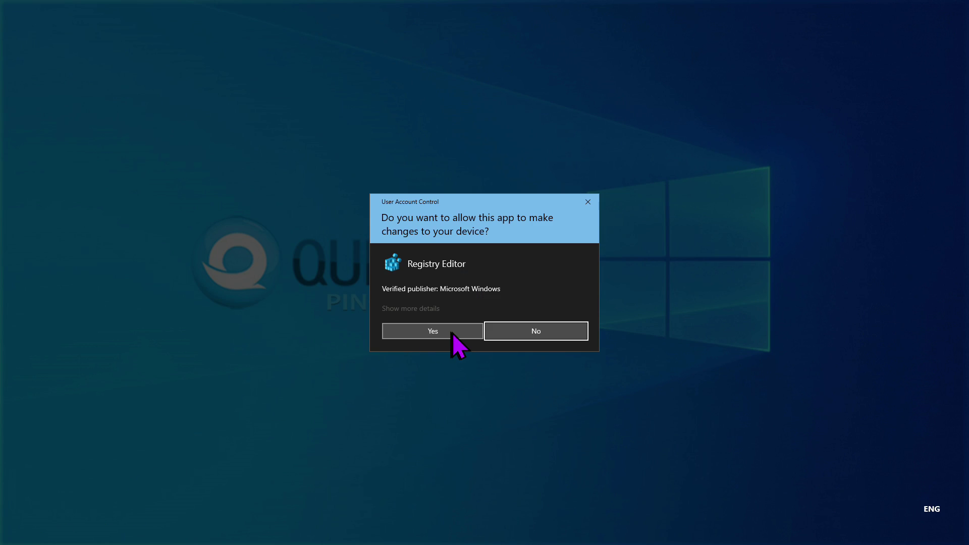
{"action": "left_click", "coordinate": [404, 322]}
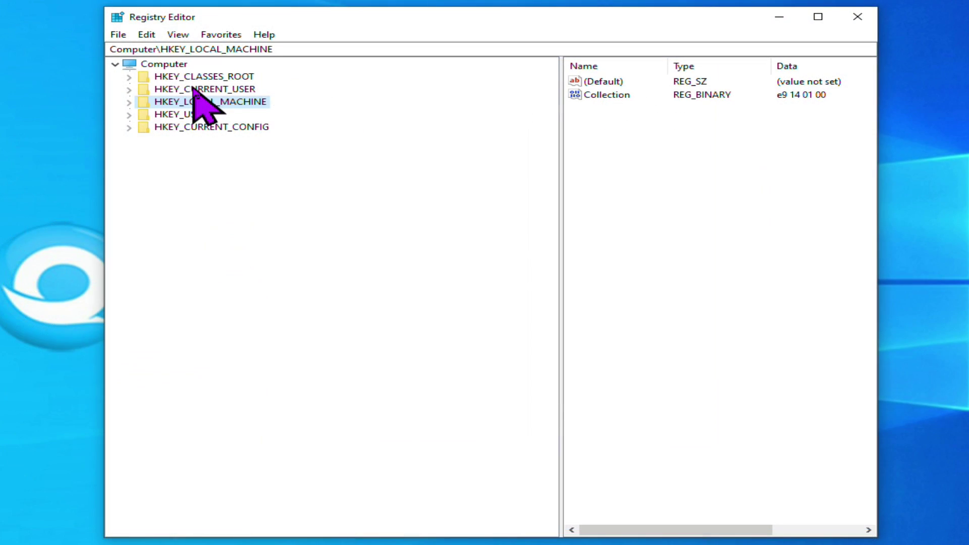
Open the key HKEY_CURRENT_USER\System\GameConfigStore and enlarge the window and its value list
{"action": "left_click", "coordinate": [129, 89]}
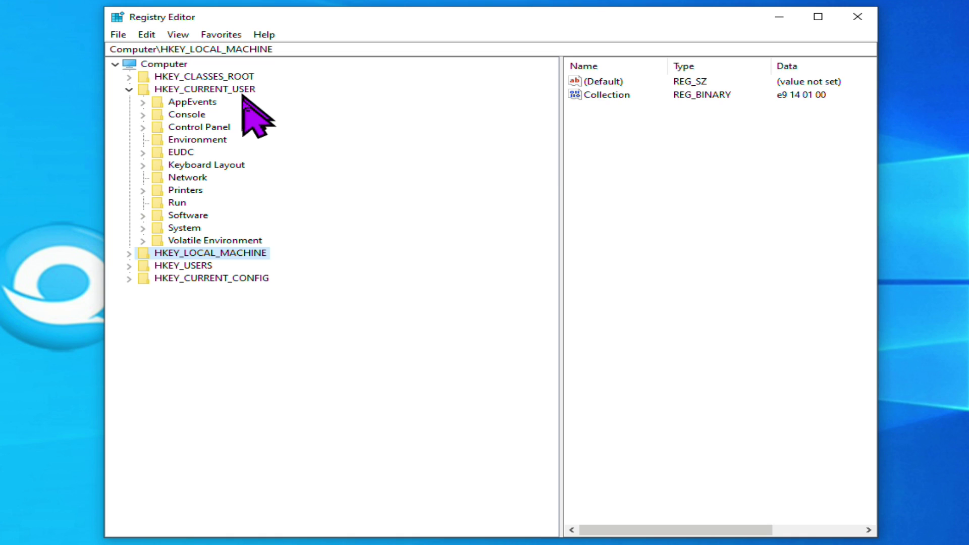
{"action": "left_click", "coordinate": [145, 229]}
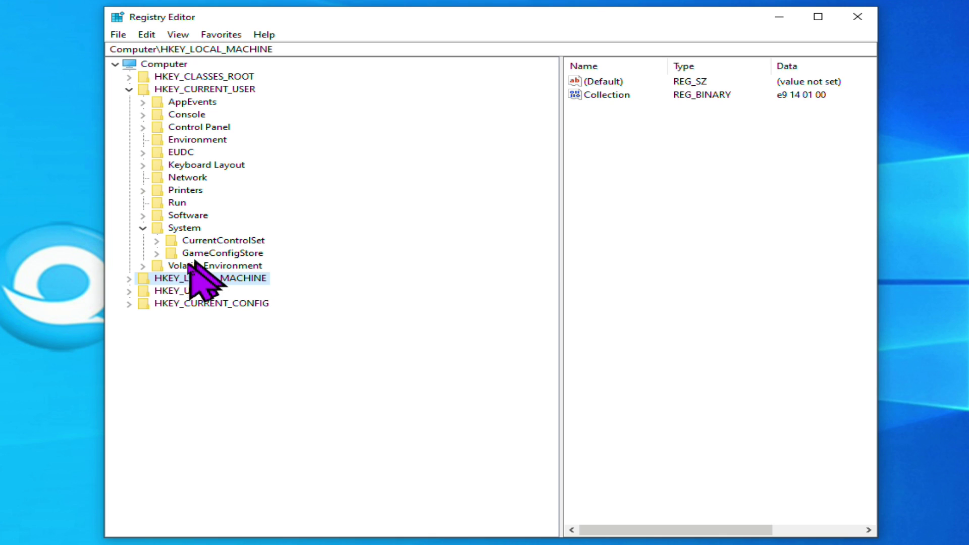
{"action": "left_click", "coordinate": [157, 254]}
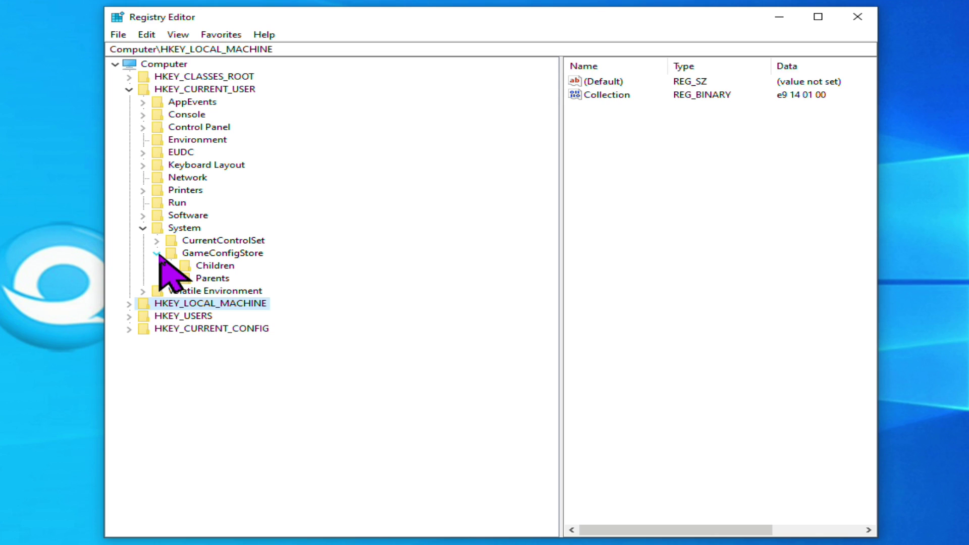
{"action": "left_click", "coordinate": [246, 254]}
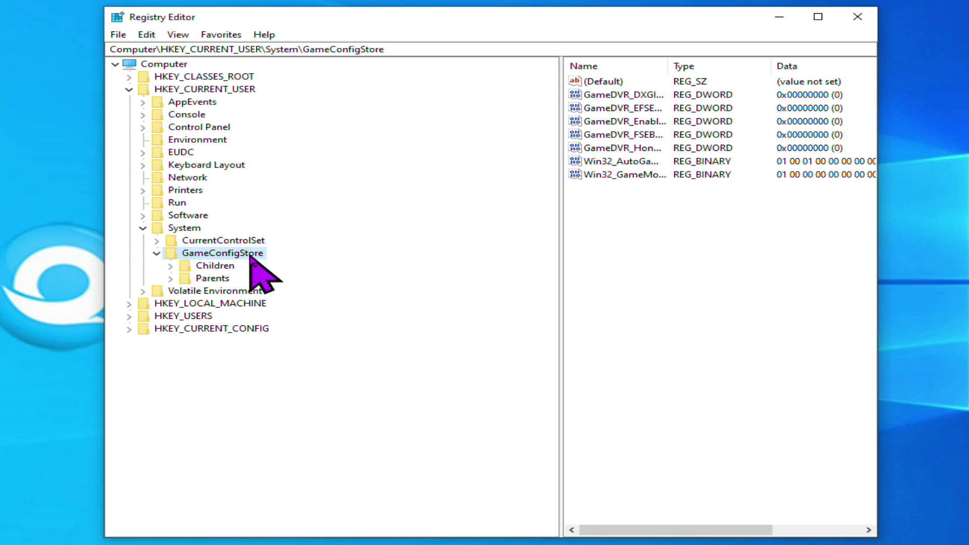
{"action": "left_click_drag", "start_coordinate": [876, 264], "coordinate": [968, 264]}
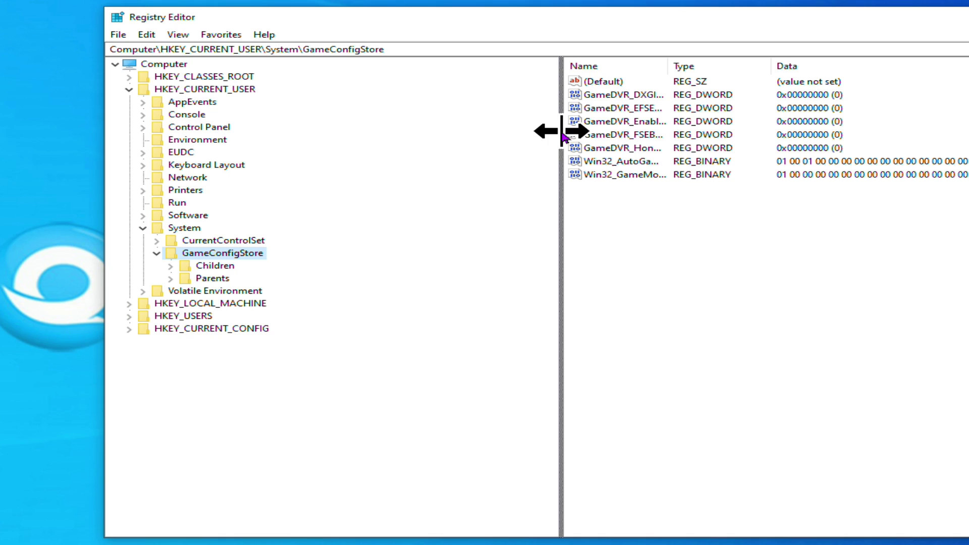
{"action": "left_click_drag", "start_coordinate": [561, 131], "coordinate": [439, 146]}
Set the value data of the GameDVR_Enabled DWORD to 0 in hexadecimal
{"action": "left_click", "coordinate": [497, 122]}
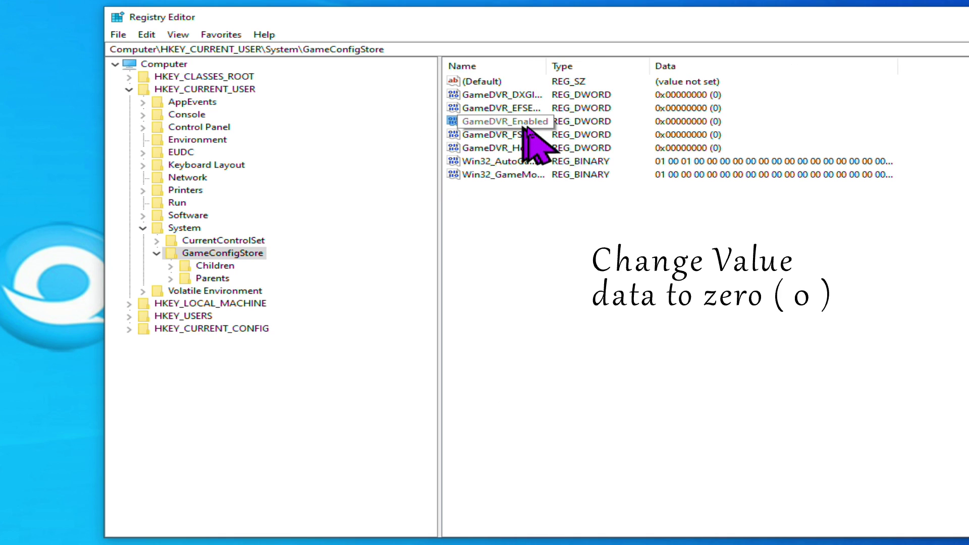
{"action": "right_click", "coordinate": [535, 127]}
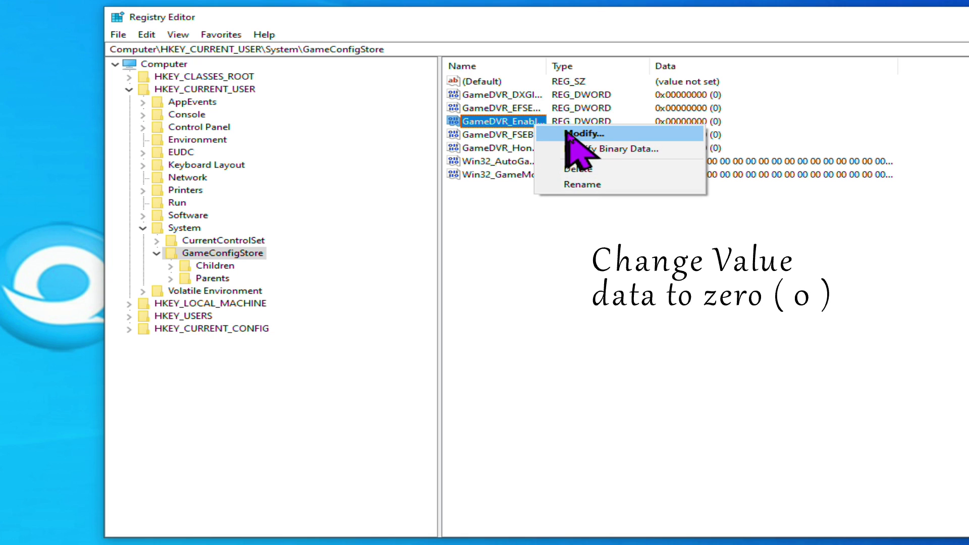
{"action": "left_click", "coordinate": [584, 133]}
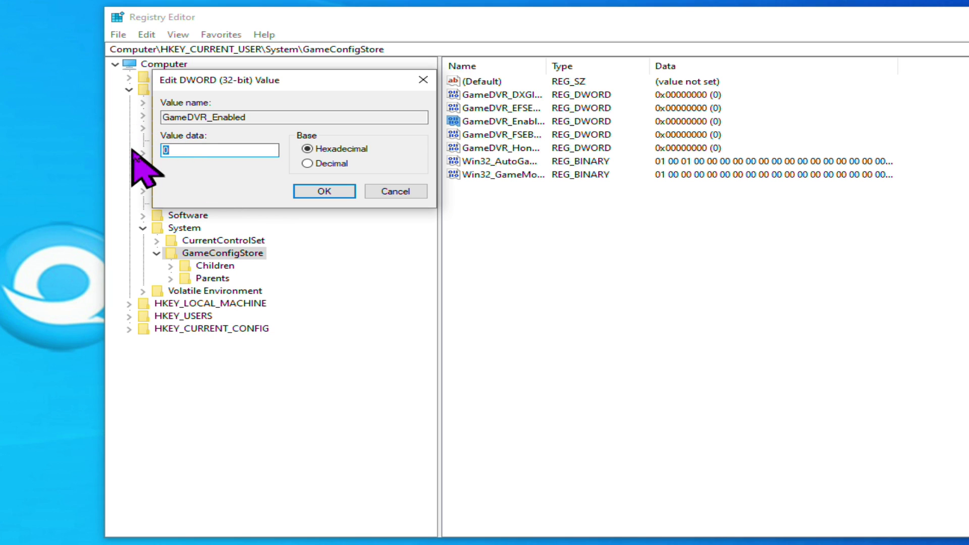
{"action": "type", "text": "0"}
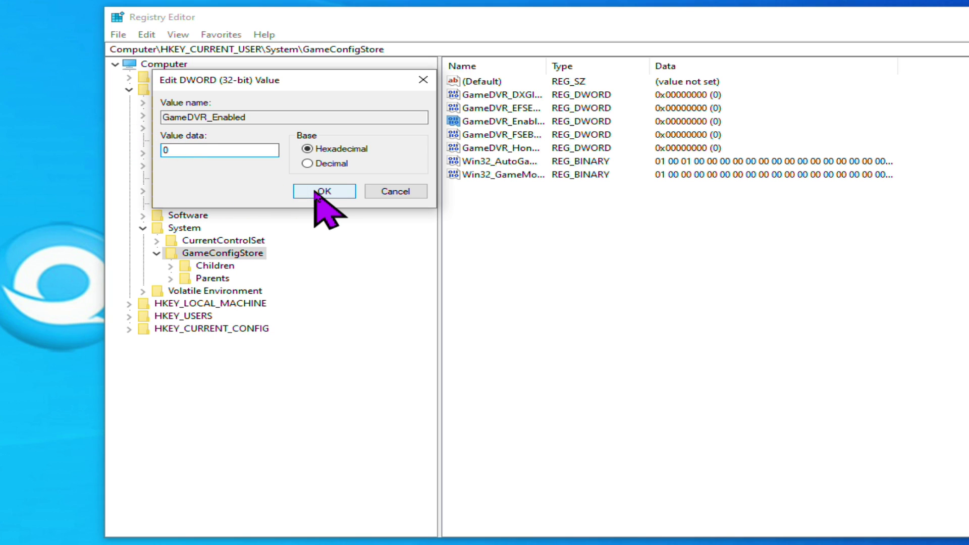
{"action": "left_click", "coordinate": [323, 193]}
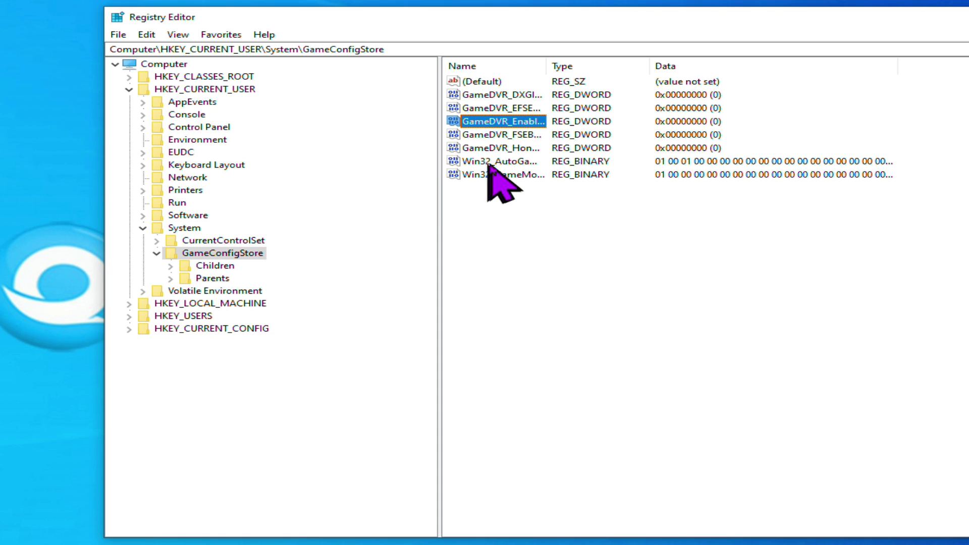
Set the value data of the GameDVR_FSEBehaviorMode DWORD to 0
{"action": "left_click", "coordinate": [525, 136]}
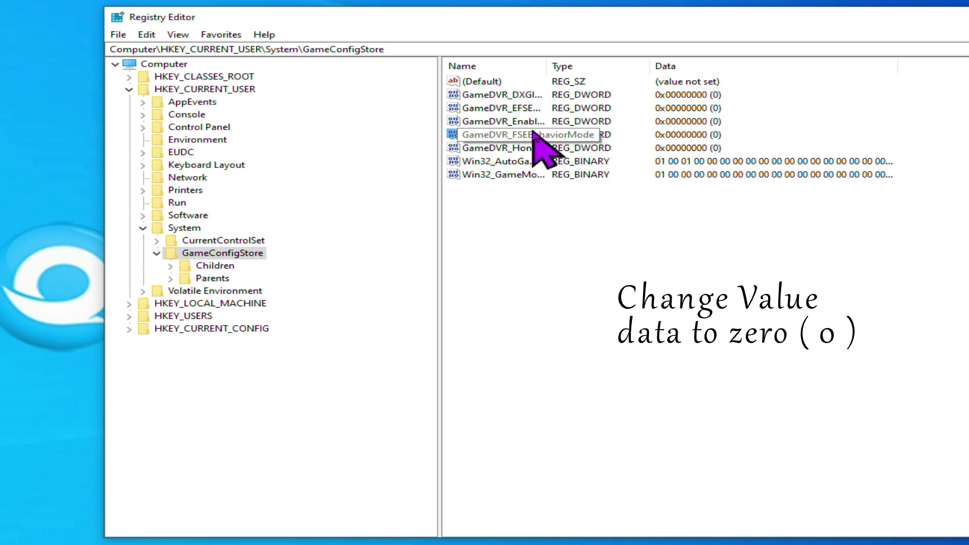
{"action": "right_click", "coordinate": [524, 135]}
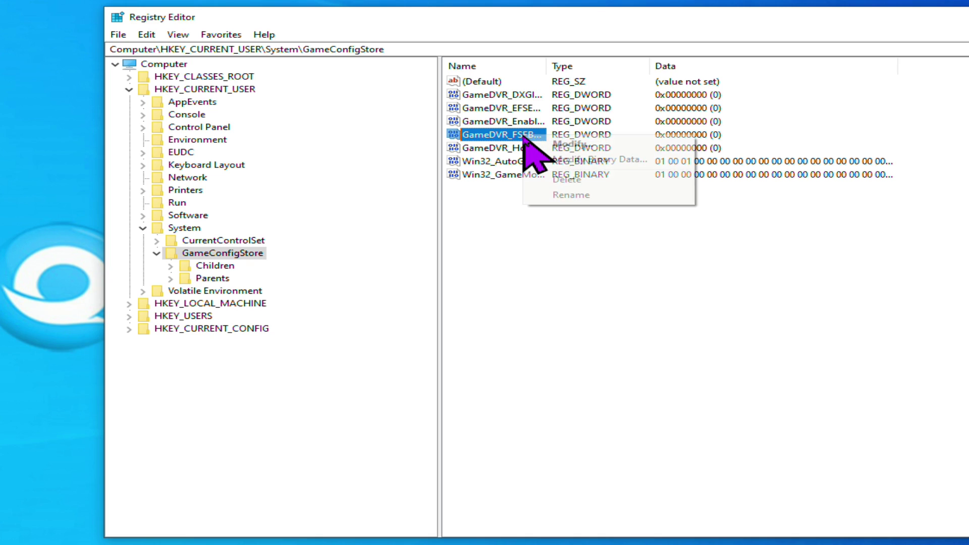
{"action": "left_click", "coordinate": [624, 143]}
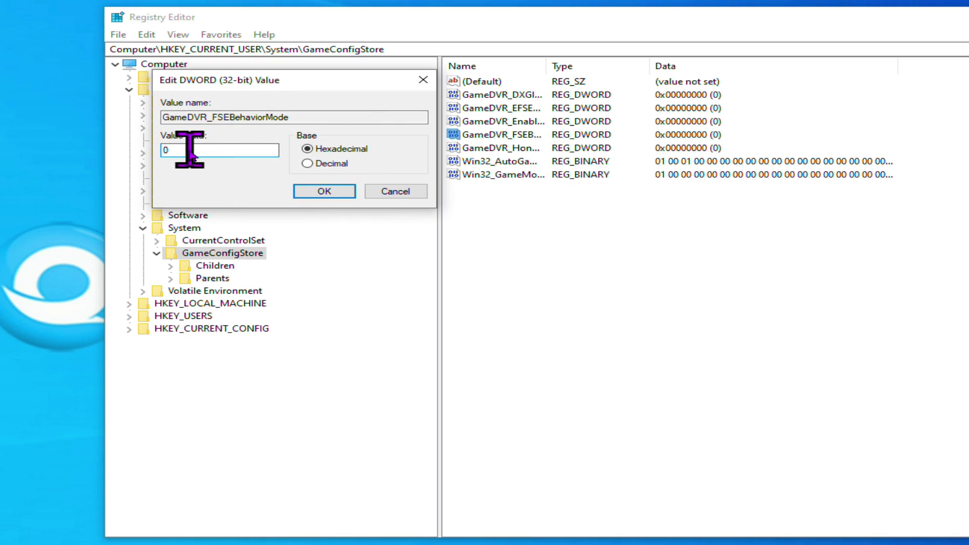
{"action": "type", "text": "0"}
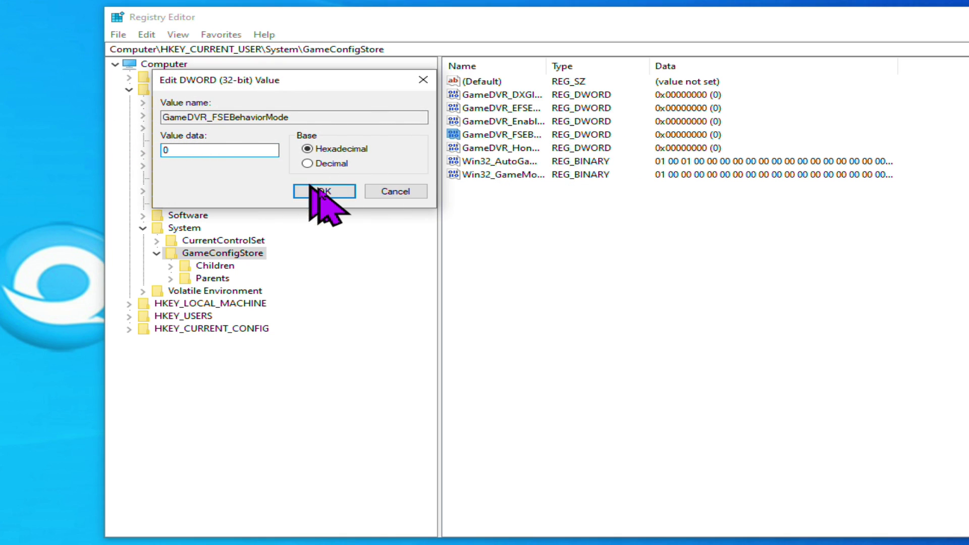
{"action": "left_click", "coordinate": [325, 192]}
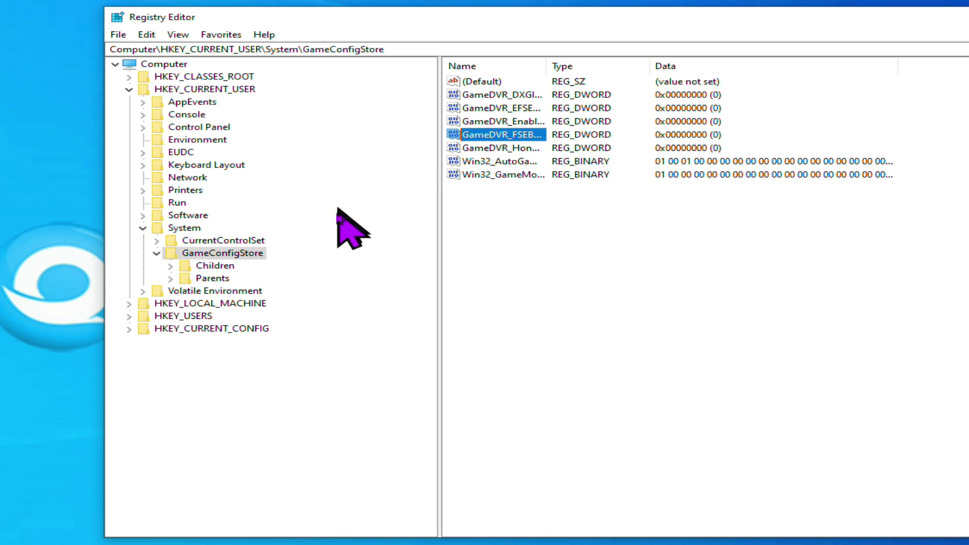
Collapse the HKEY_CURRENT_USER branch and expand the key HKEY_LOCAL_MACHINE\SOFTWARE\Microsoft
{"action": "left_click", "coordinate": [157, 253]}
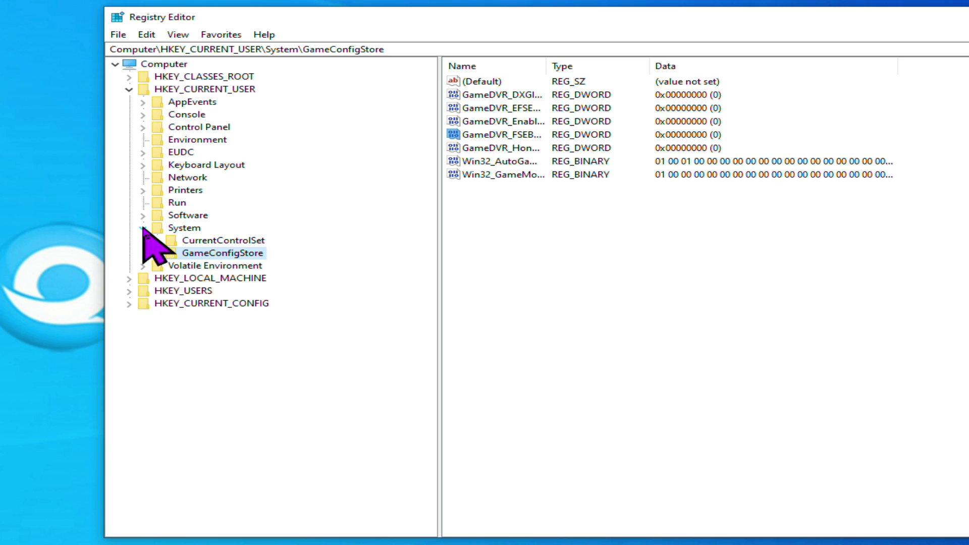
{"action": "left_click", "coordinate": [130, 89]}
{"action": "left_click", "coordinate": [198, 103]}
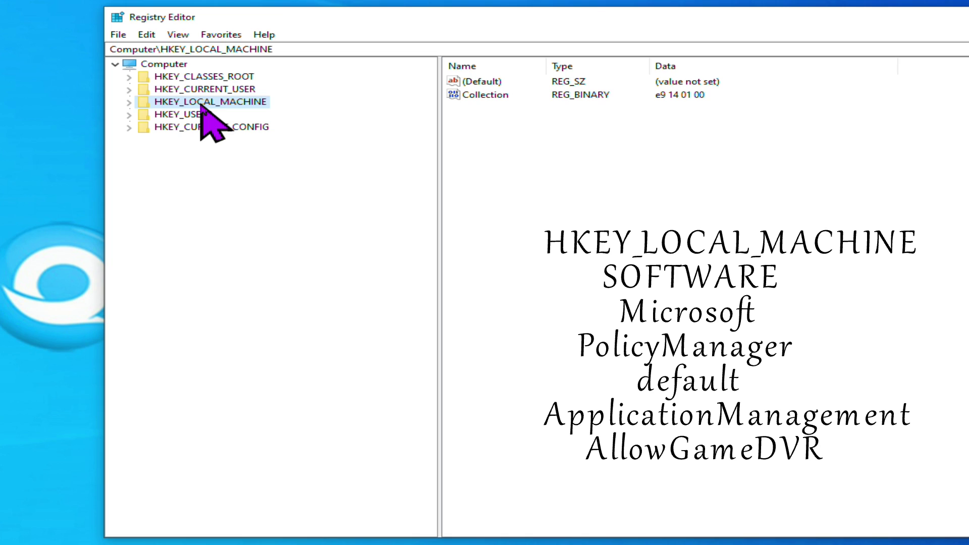
{"action": "left_click", "coordinate": [129, 102]}
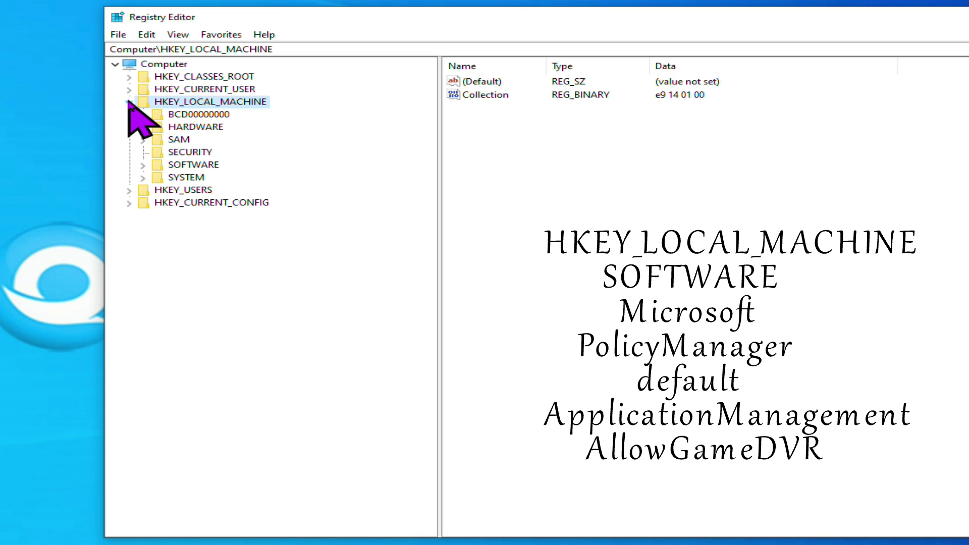
{"action": "left_click", "coordinate": [191, 165]}
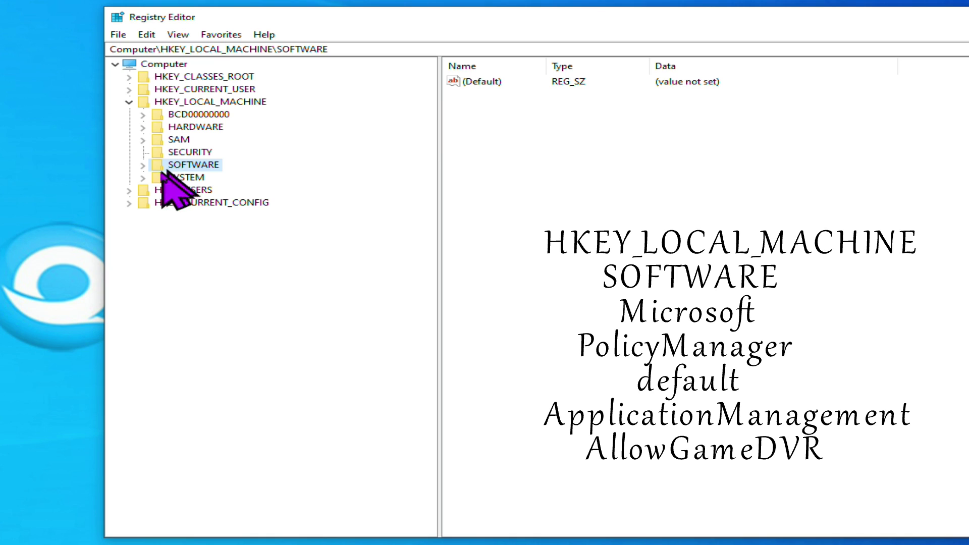
{"action": "left_click", "coordinate": [141, 165]}
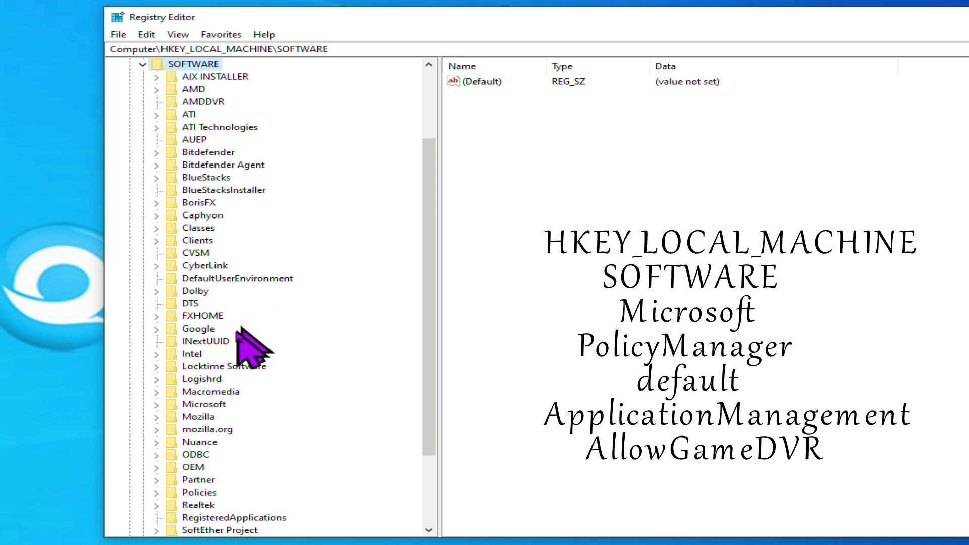
{"action": "scroll", "coordinate": [238, 343], "scroll_direction": "down", "scroll_amount": 3}
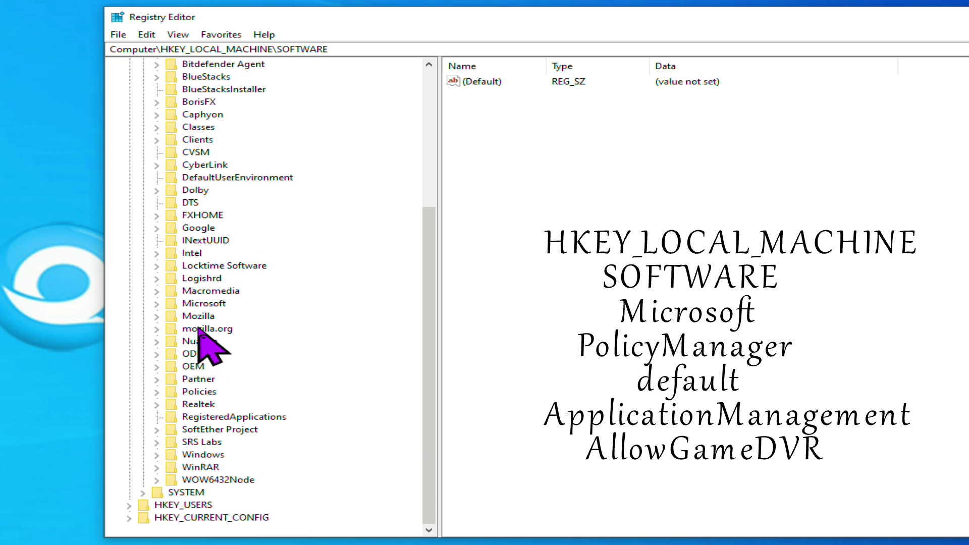
{"action": "left_click", "coordinate": [193, 305]}
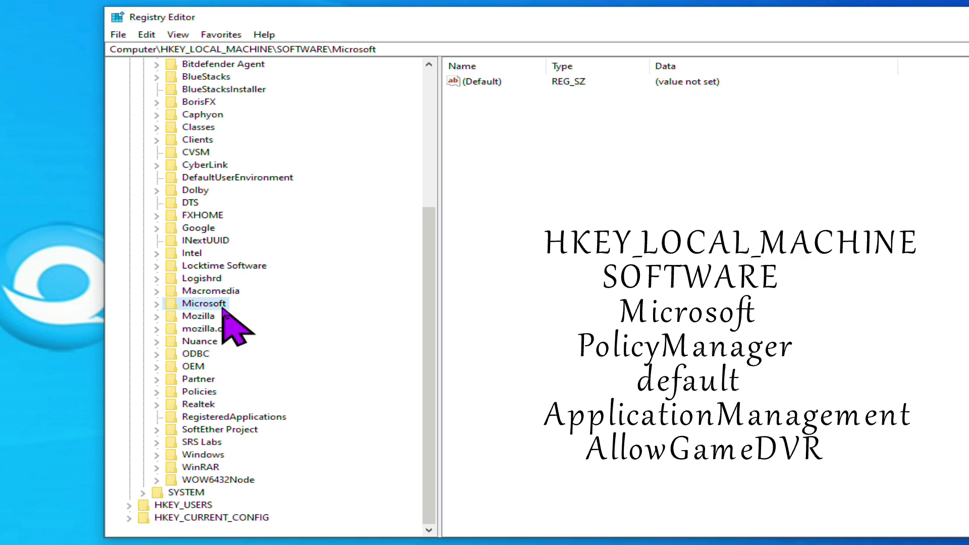
{"action": "left_click", "coordinate": [157, 307]}
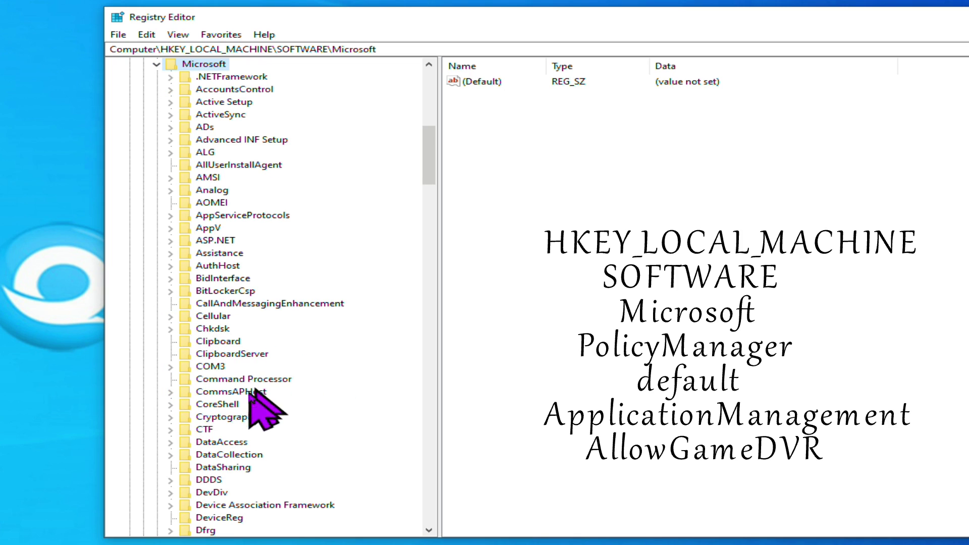
Find the PolicyManager key under Microsoft and expand its subkeys
{"action": "scroll", "coordinate": [217, 441], "scroll_direction": "down", "scroll_amount": 12}
{"action": "scroll", "coordinate": [286, 462], "scroll_direction": "down", "scroll_amount": 15}
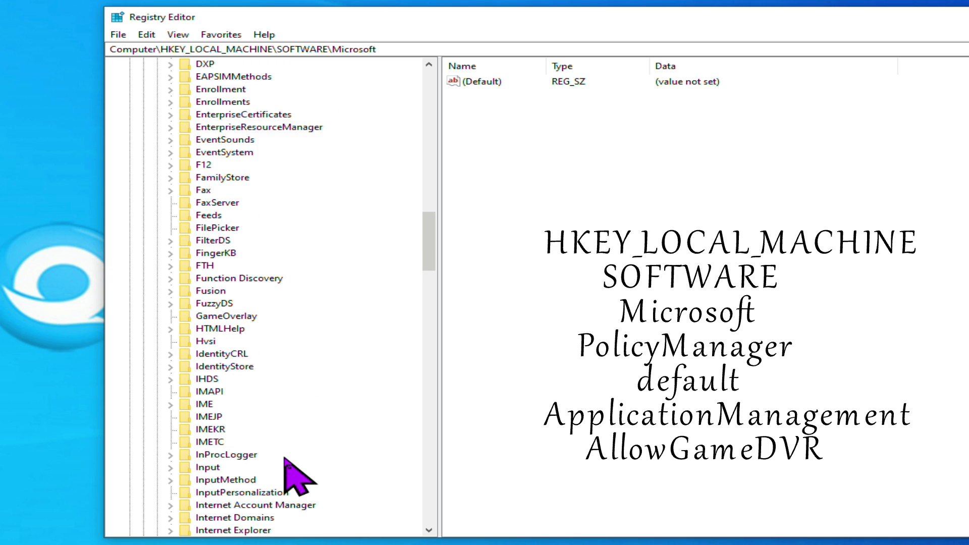
{"action": "scroll", "coordinate": [285, 460], "scroll_direction": "down", "scroll_amount": 13}
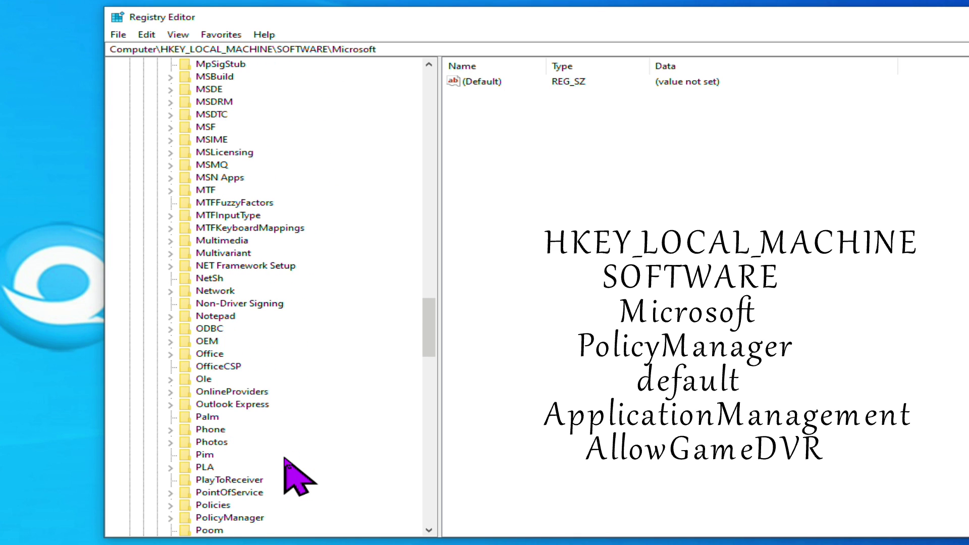
{"action": "scroll", "coordinate": [285, 460], "scroll_direction": "down", "scroll_amount": 8}
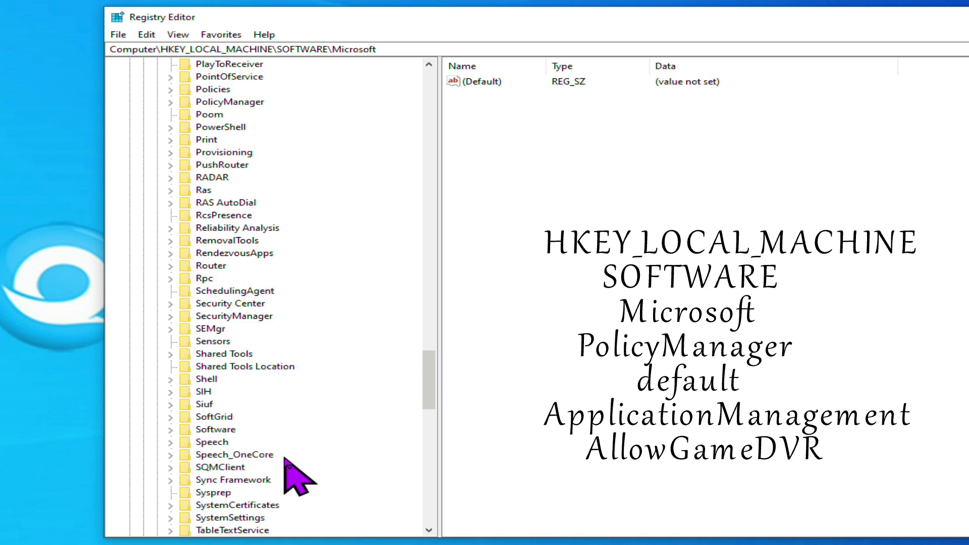
{"action": "scroll", "coordinate": [280, 323], "scroll_direction": "up", "scroll_amount": 3}
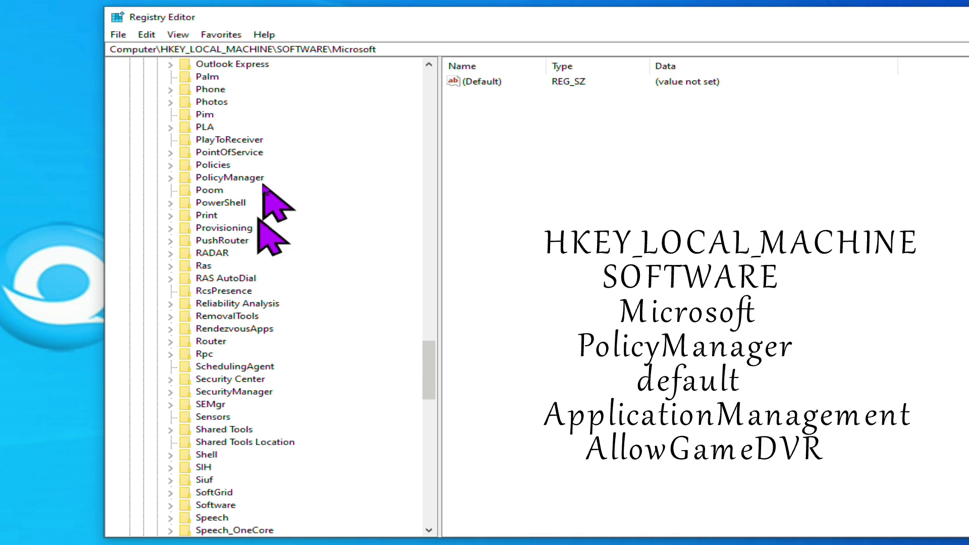
{"action": "left_click", "coordinate": [212, 178]}
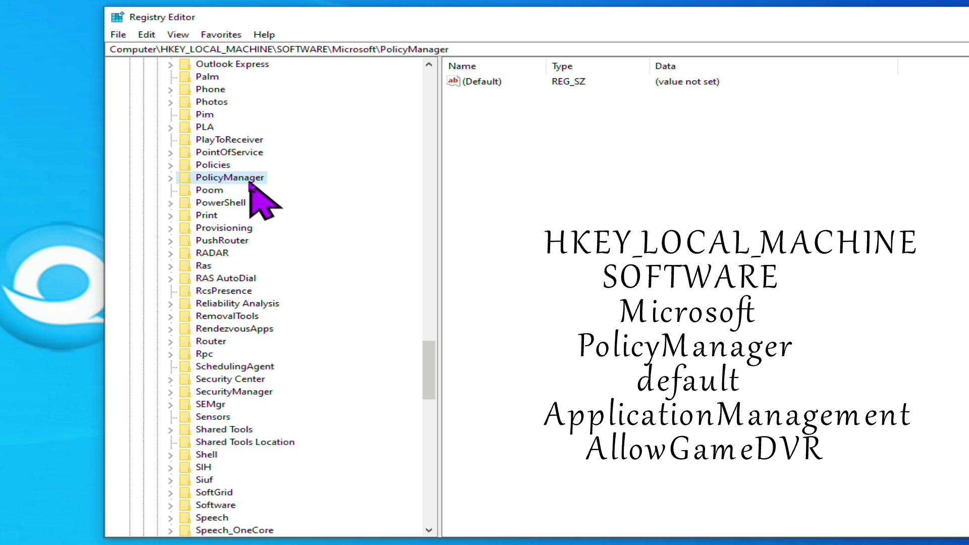
{"action": "left_click", "coordinate": [171, 179]}
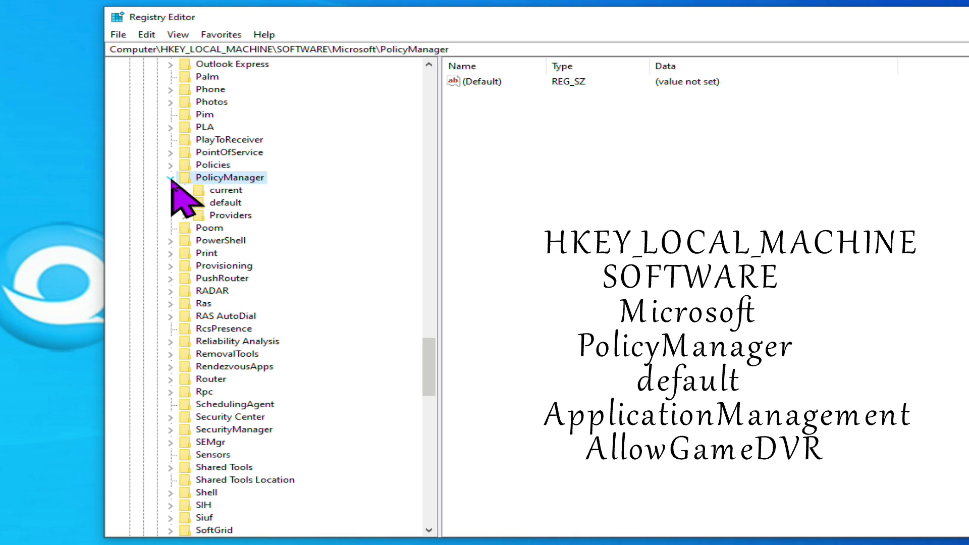
Open the key default\ApplicationManagement\AllowGameDVR under PolicyManager
{"action": "left_click", "coordinate": [236, 204]}
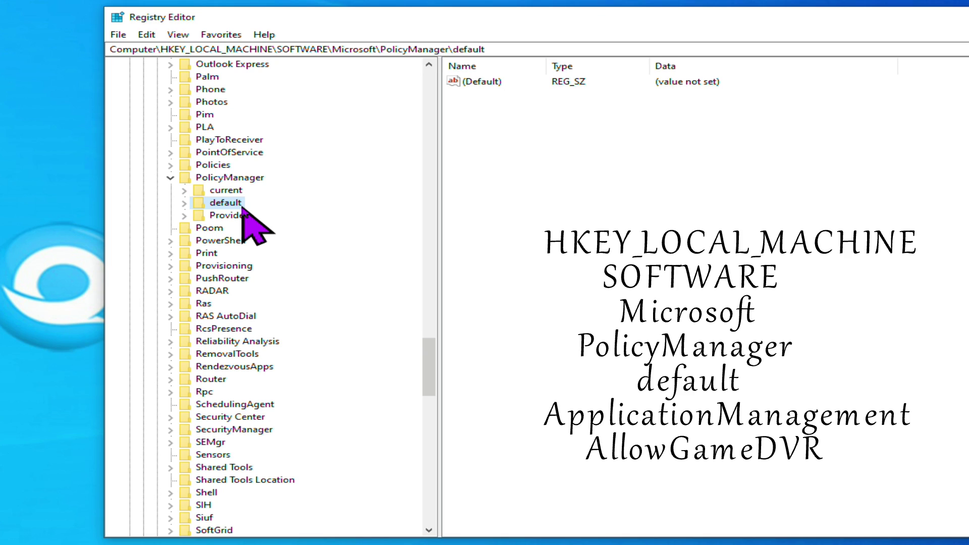
{"action": "left_click", "coordinate": [184, 203]}
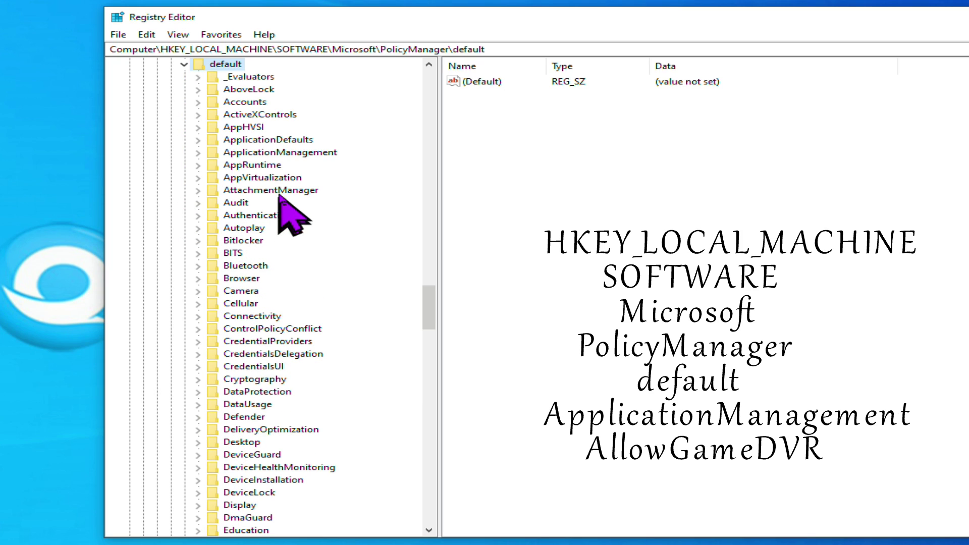
{"action": "left_click", "coordinate": [293, 154]}
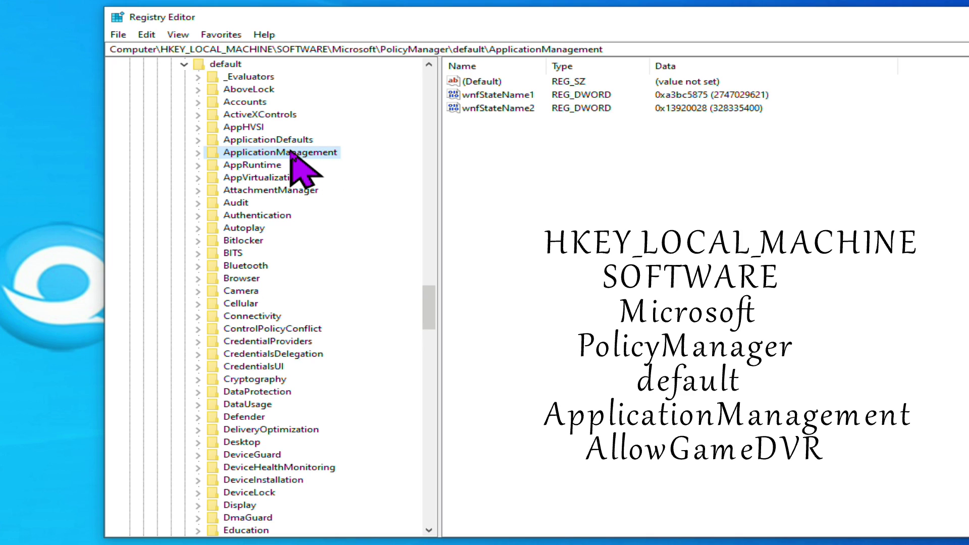
{"action": "left_click", "coordinate": [198, 153]}
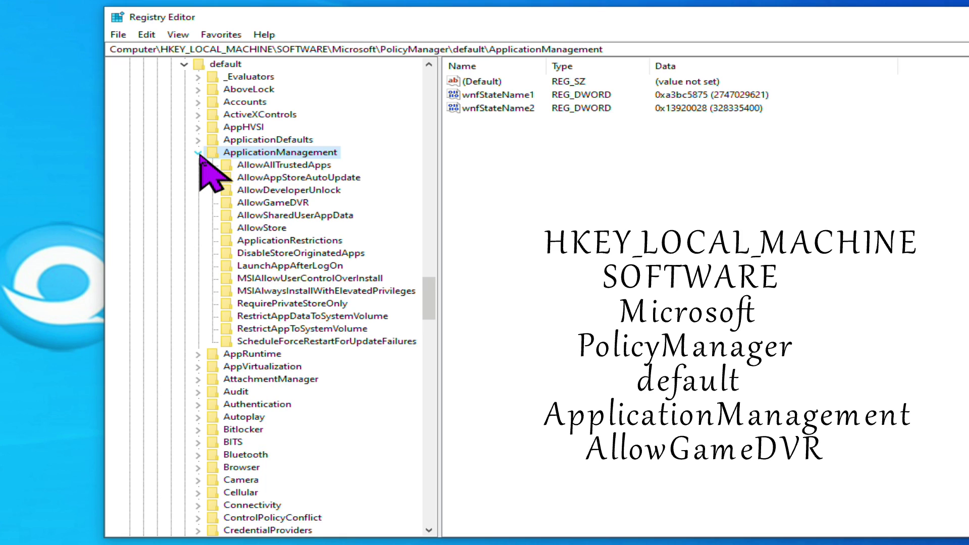
{"action": "left_click", "coordinate": [292, 203]}
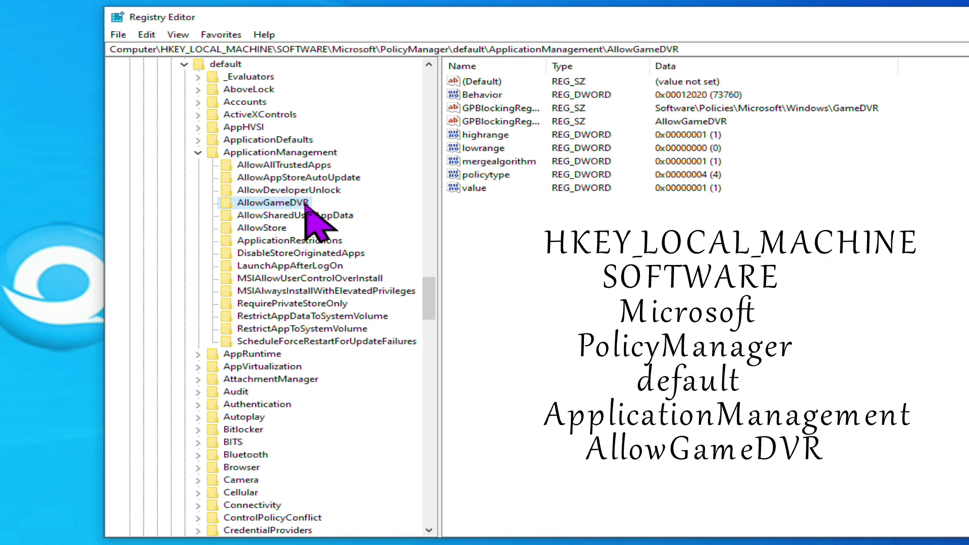
Set the value data of the DWORD named value in the AllowGameDVR key to 0 and close Registry Editor
{"action": "left_click", "coordinate": [502, 202]}
{"action": "left_click", "coordinate": [465, 189]}
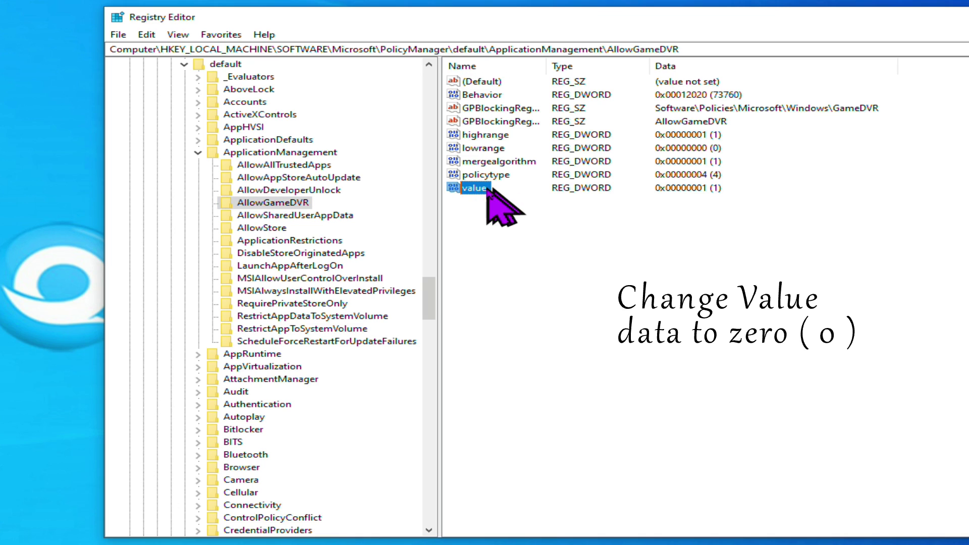
{"action": "left_click", "coordinate": [462, 188]}
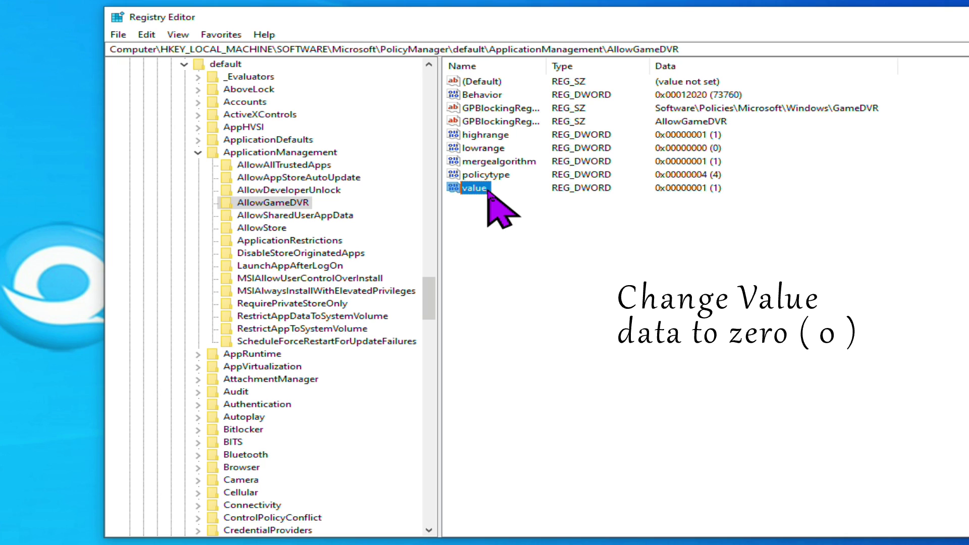
{"action": "right_click", "coordinate": [488, 190]}
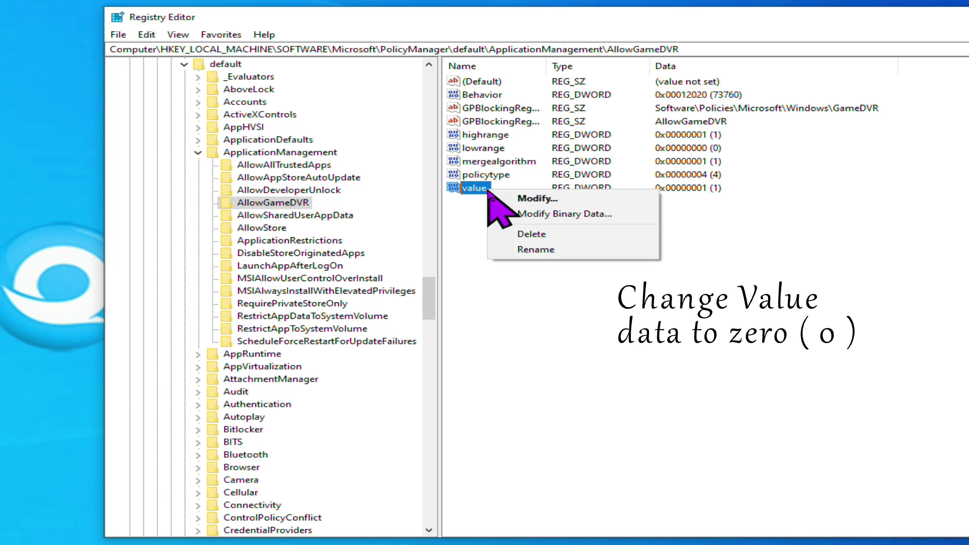
{"action": "left_click", "coordinate": [577, 198]}
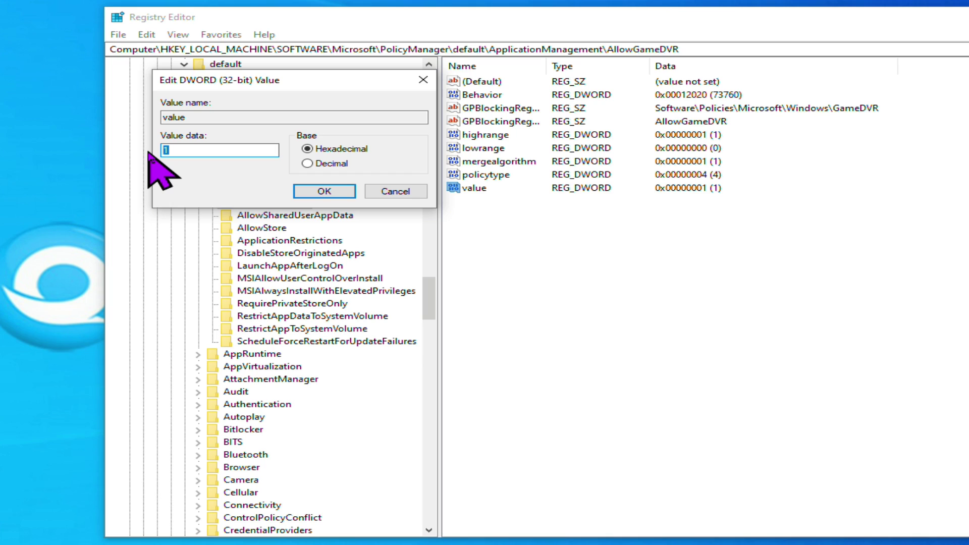
{"action": "type", "text": "0"}
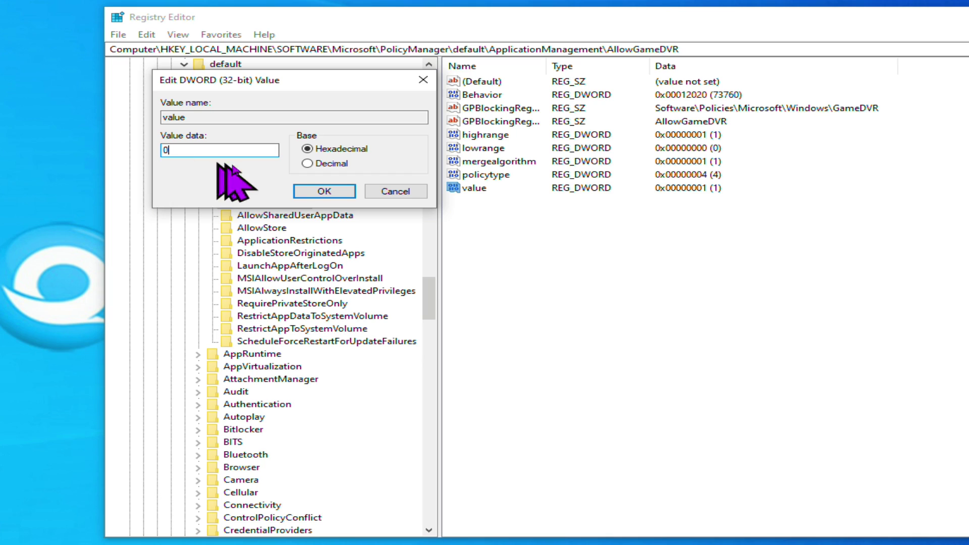
{"action": "left_click", "coordinate": [330, 192]}
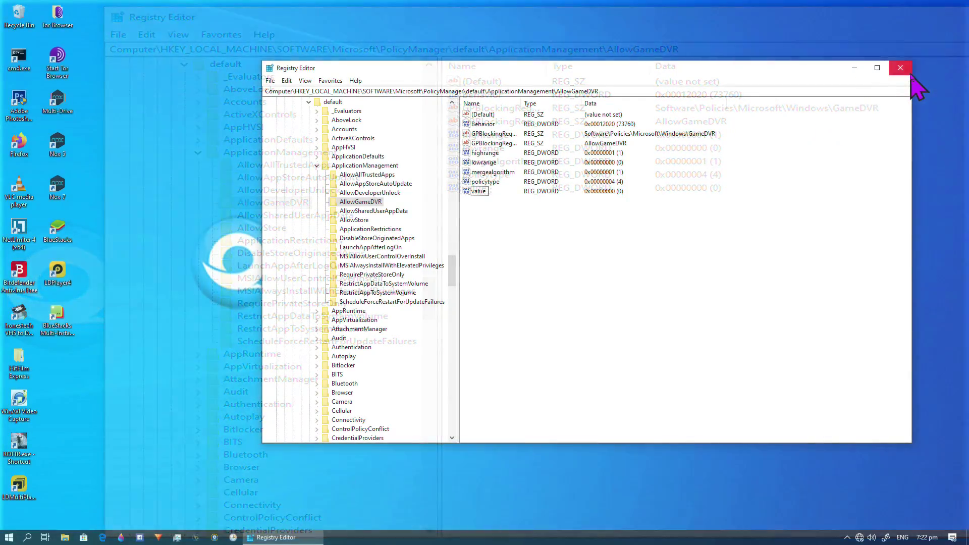
{"action": "left_click", "coordinate": [900, 65]}
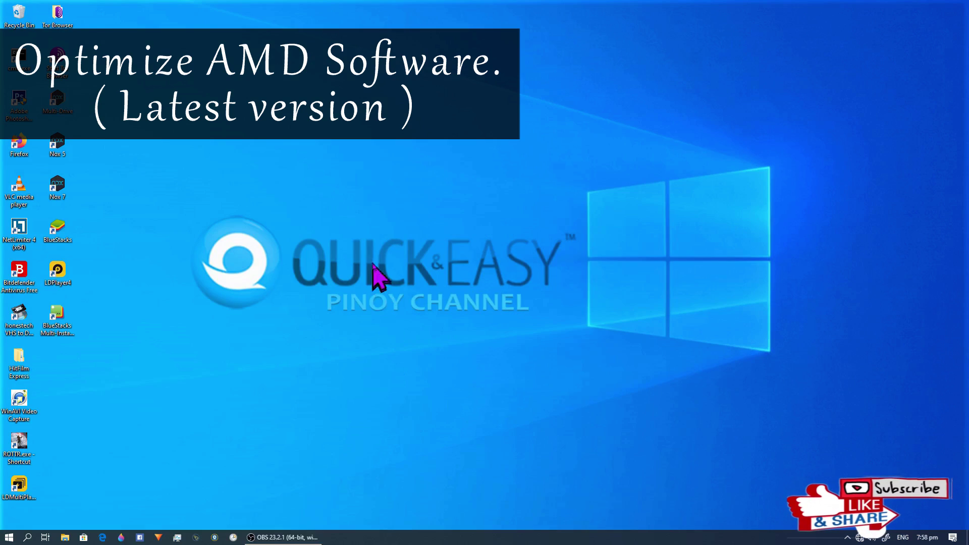
Open AMD Radeon Software and perform a factory reset of its settings
{"action": "right_click", "coordinate": [362, 161]}
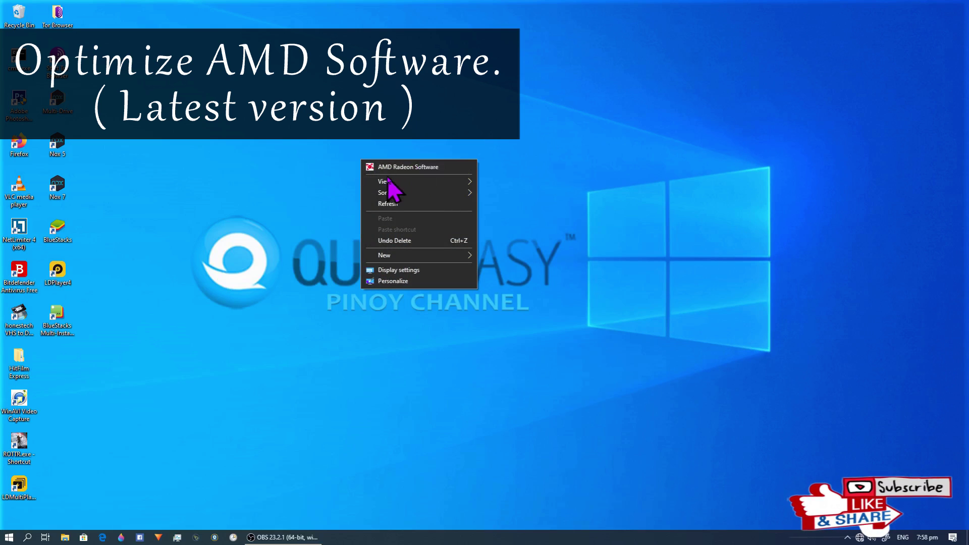
{"action": "left_click", "coordinate": [461, 167]}
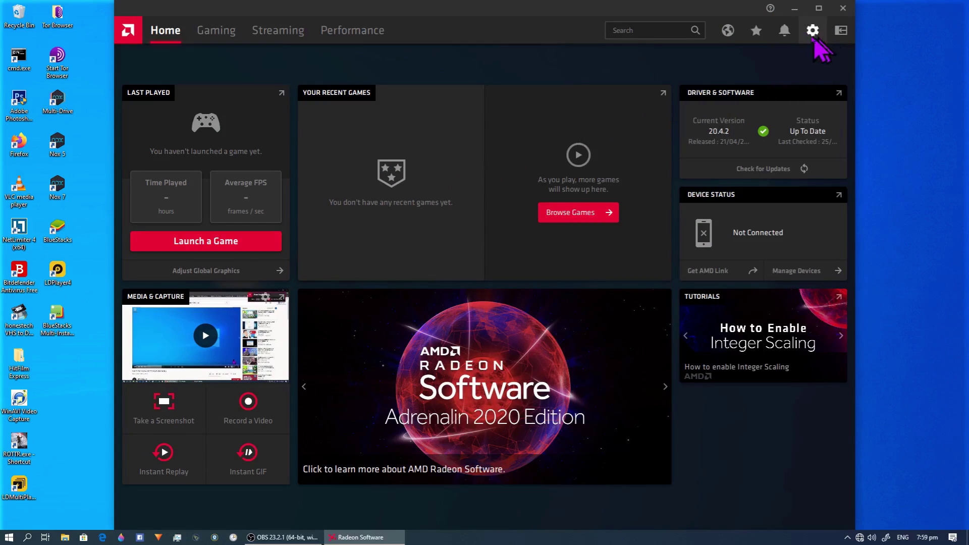
{"action": "left_click", "coordinate": [818, 40]}
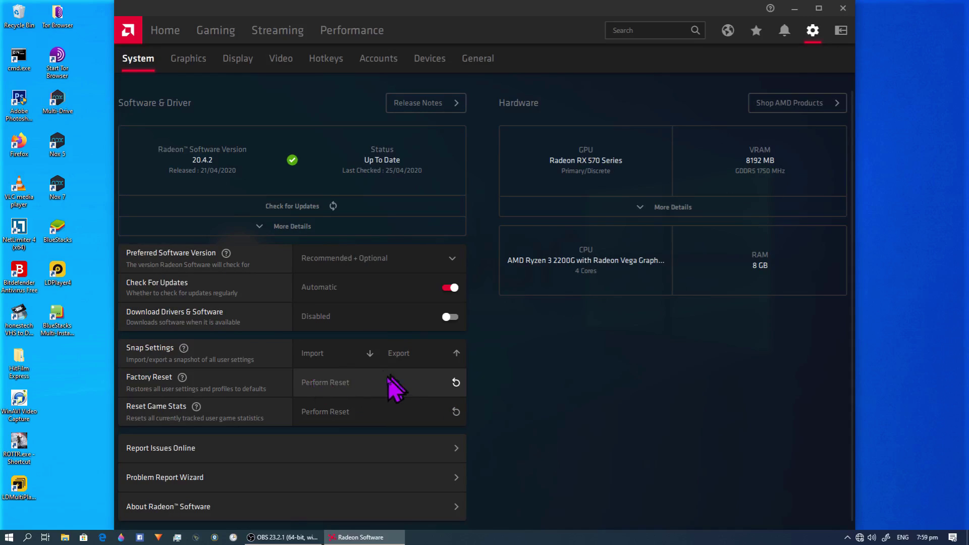
{"action": "left_click", "coordinate": [401, 387]}
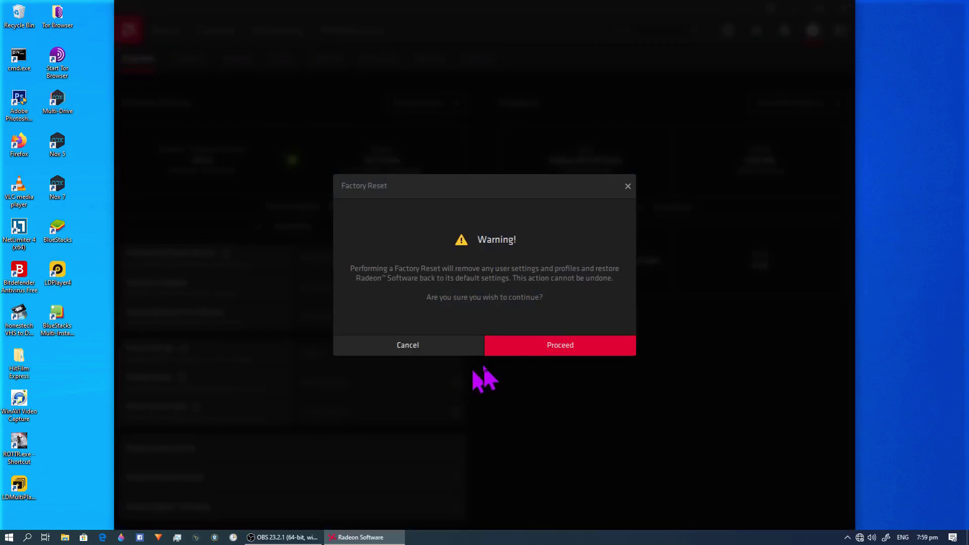
{"action": "left_click", "coordinate": [604, 348]}
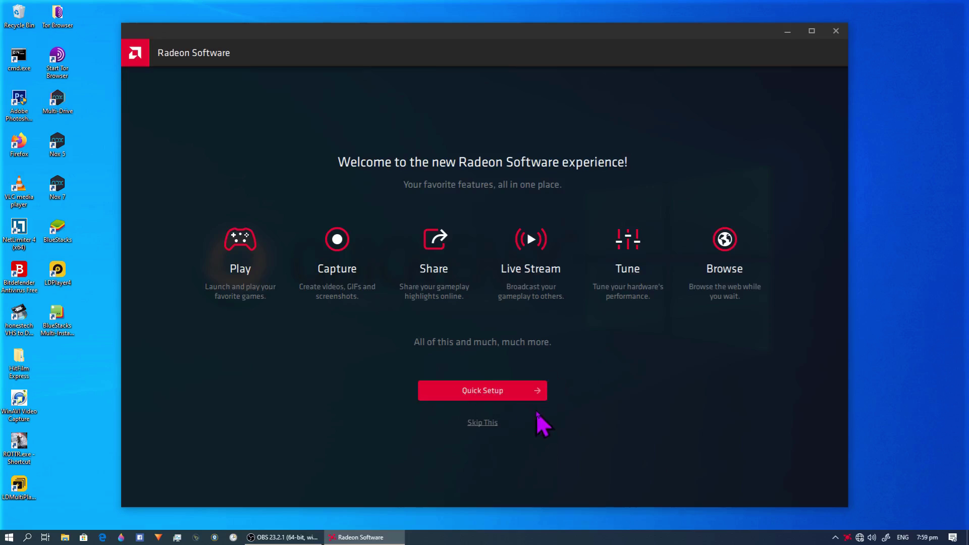
Run the quick setup of Radeon Software with the Gaming profile
{"action": "left_click", "coordinate": [539, 395]}
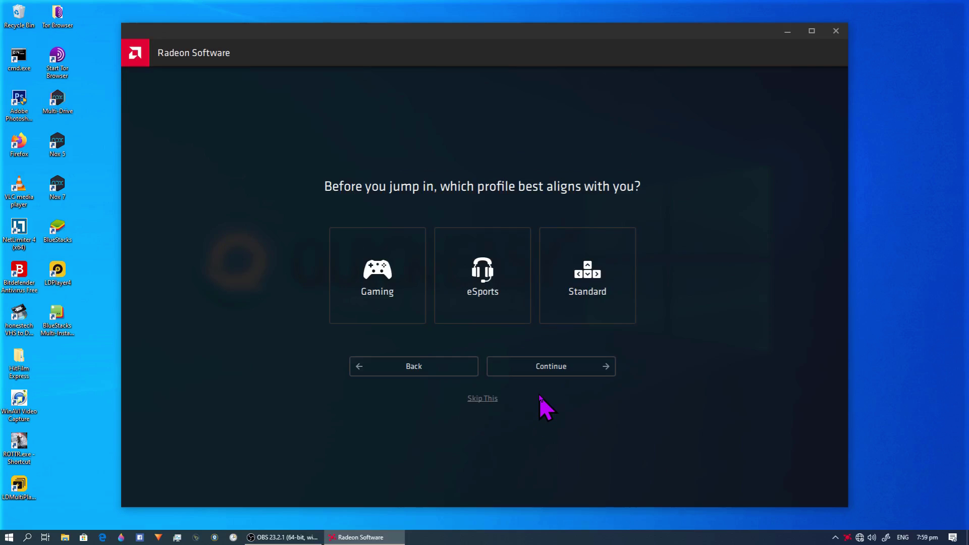
{"action": "left_click", "coordinate": [377, 297]}
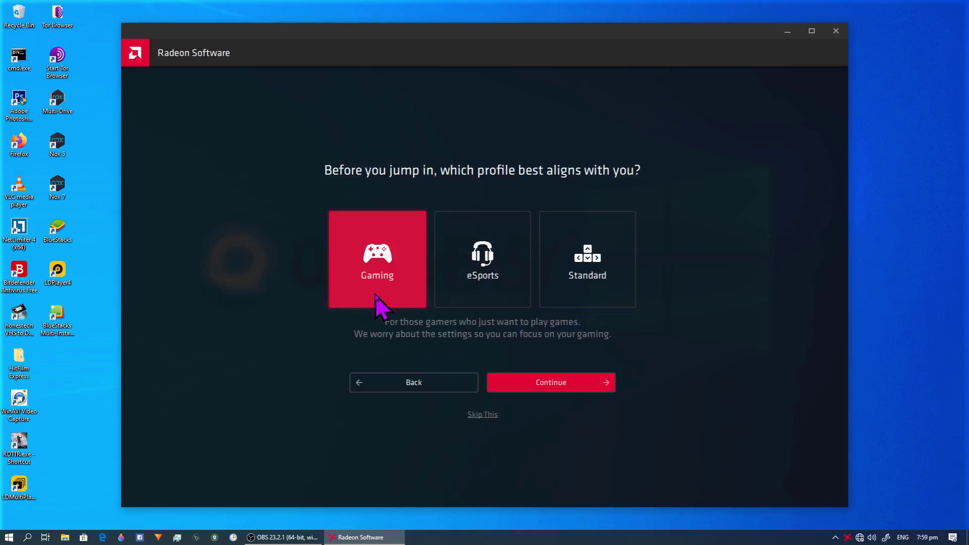
{"action": "left_click", "coordinate": [584, 388]}
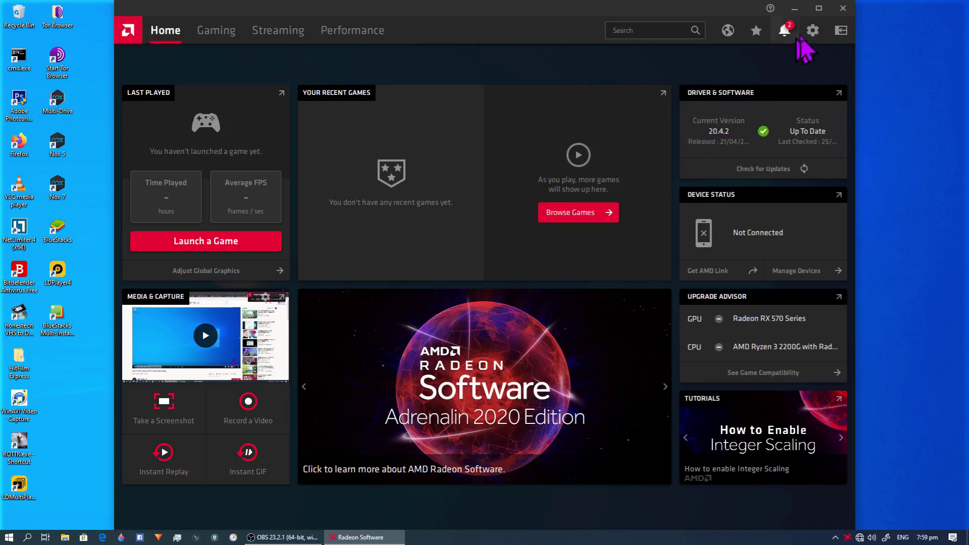
In the global graphics settings, enable Radeon Boost with 83.3 % minimum resolution, set image sharpness to 90 % and enable Radeon Enhanced Sync
{"action": "left_click", "coordinate": [813, 31]}
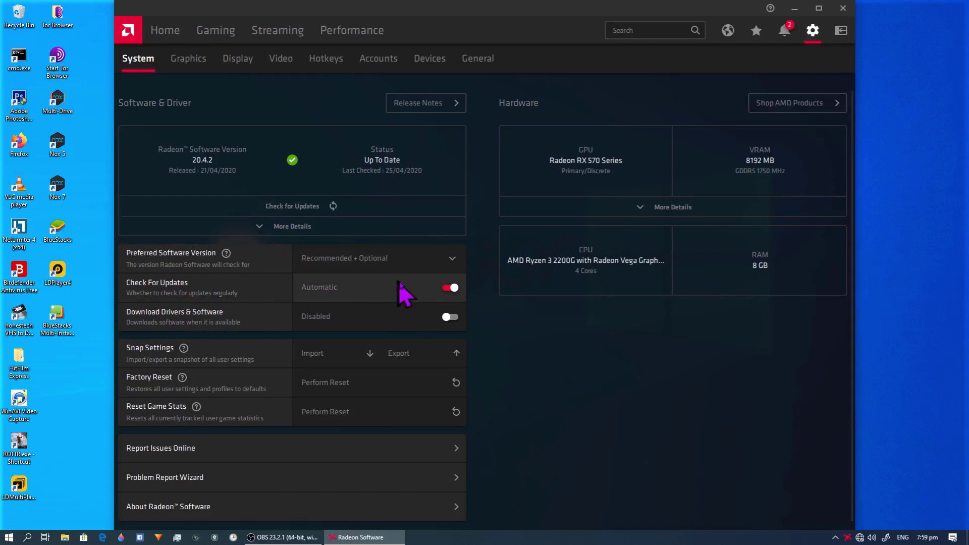
{"action": "left_click", "coordinate": [185, 65]}
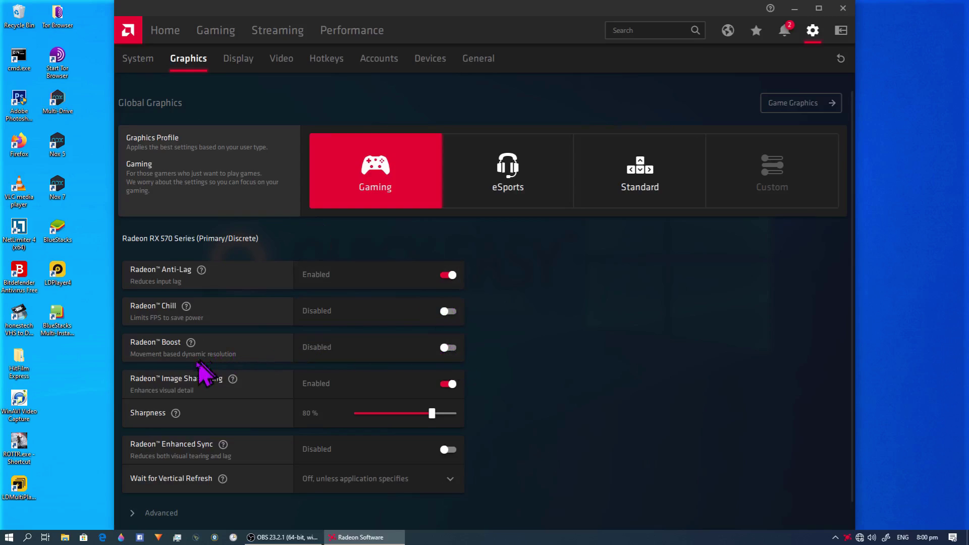
{"action": "left_click", "coordinate": [448, 347]}
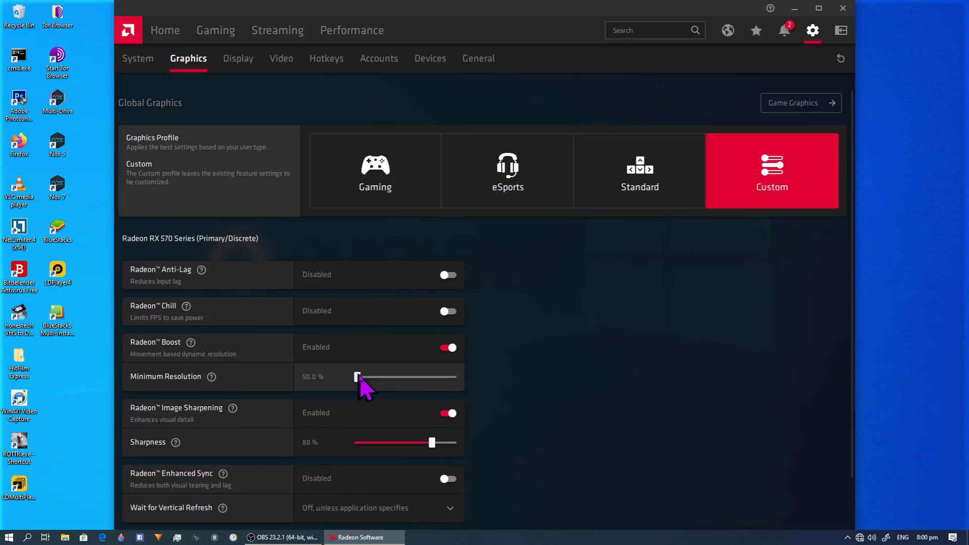
{"action": "left_click_drag", "start_coordinate": [360, 376], "coordinate": [461, 396]}
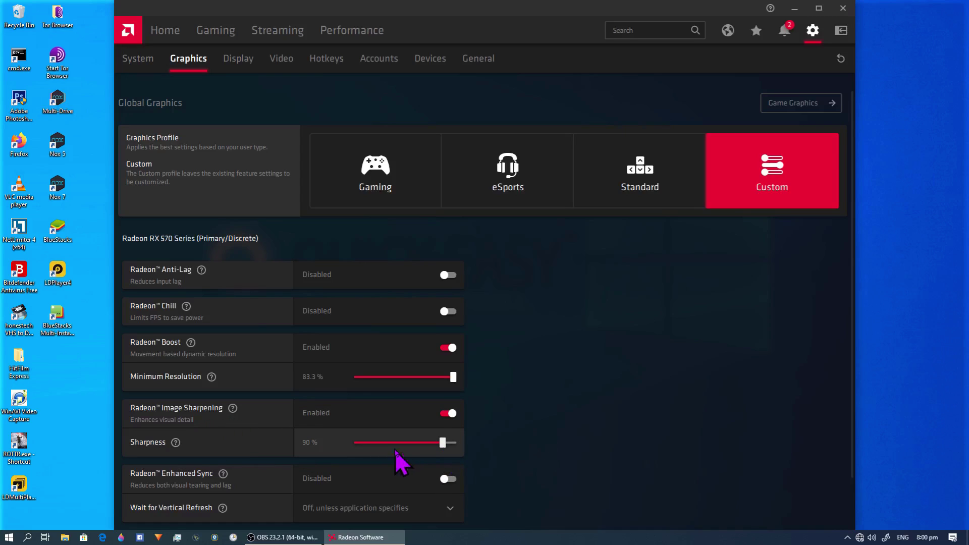
{"action": "scroll", "coordinate": [496, 444], "scroll_direction": "down", "scroll_amount": 1}
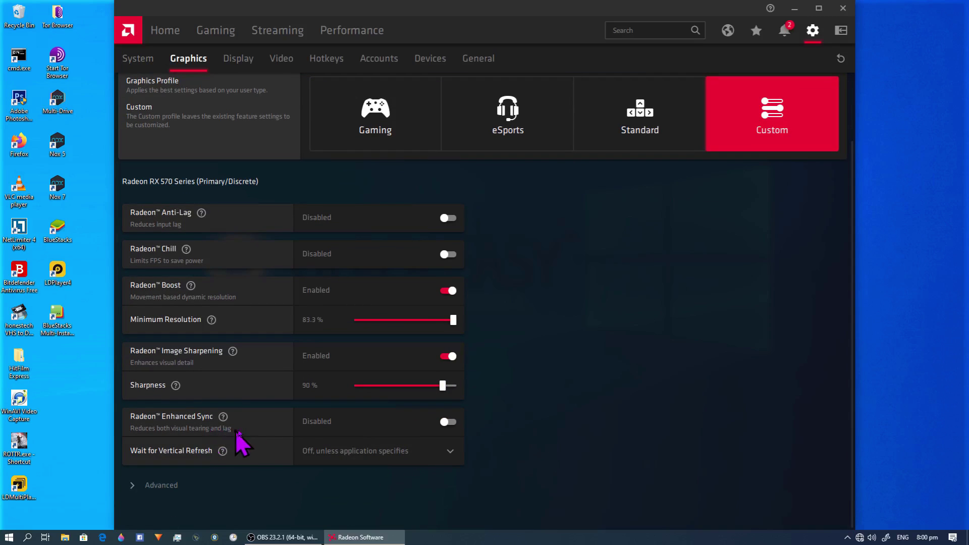
{"action": "left_click", "coordinate": [451, 425]}
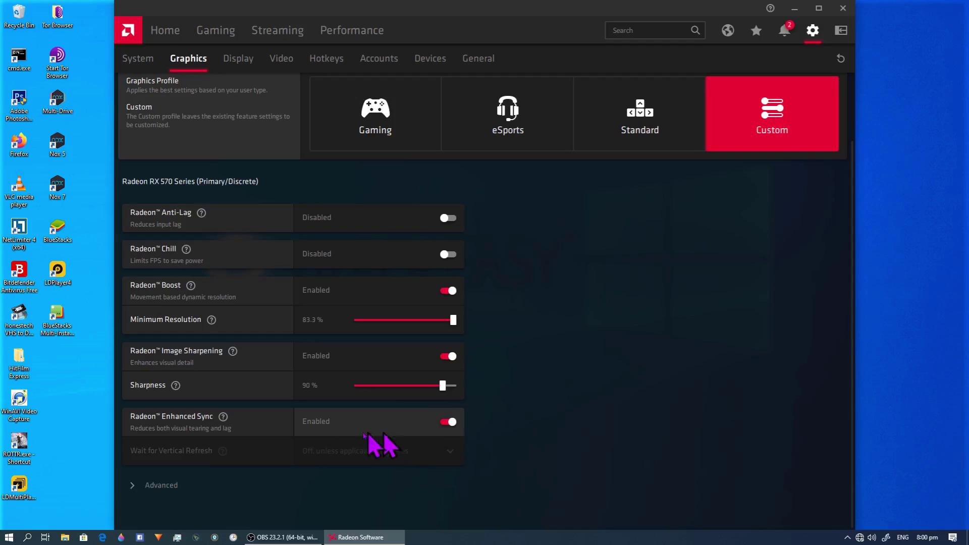
In the advanced graphics settings, set Anti-Aliasing to Enhance application settings and its method to Adaptive multisampling
{"action": "left_click", "coordinate": [134, 487]}
{"action": "scroll", "coordinate": [225, 454], "scroll_direction": "down", "scroll_amount": 5}
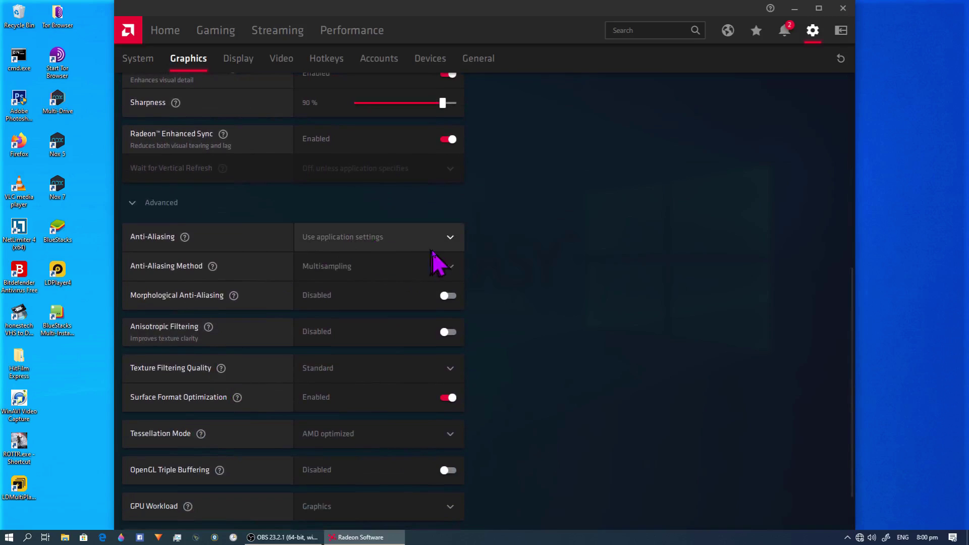
{"action": "left_click", "coordinate": [449, 242]}
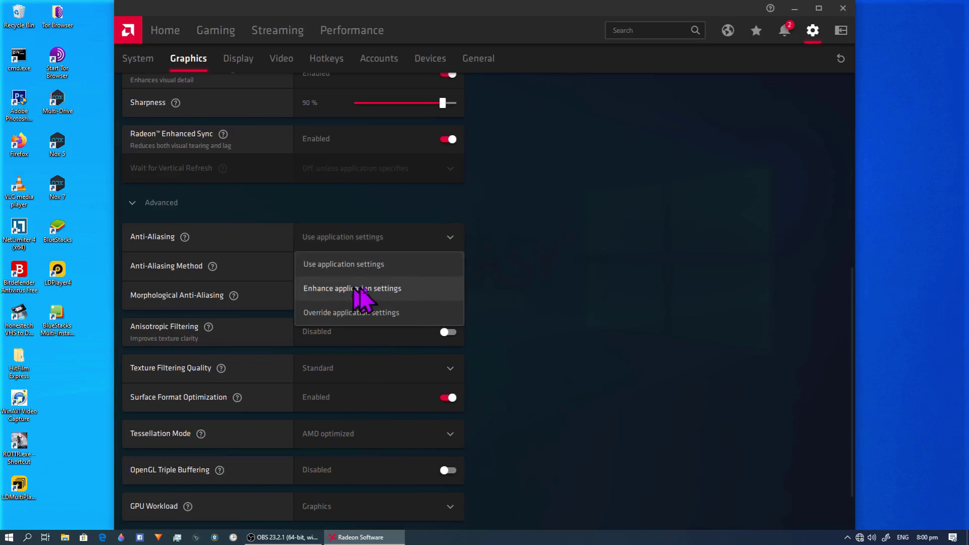
{"action": "left_click", "coordinate": [394, 290]}
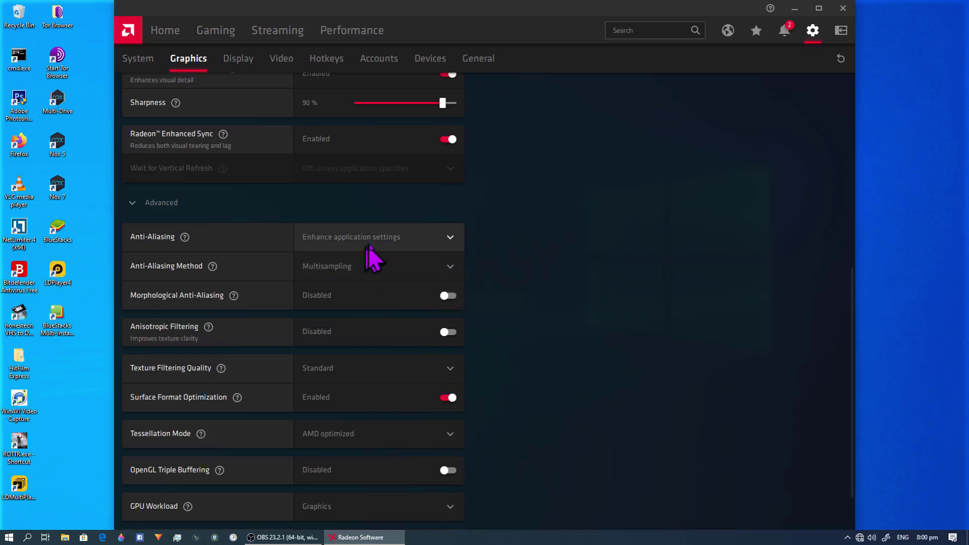
{"action": "left_click", "coordinate": [451, 271]}
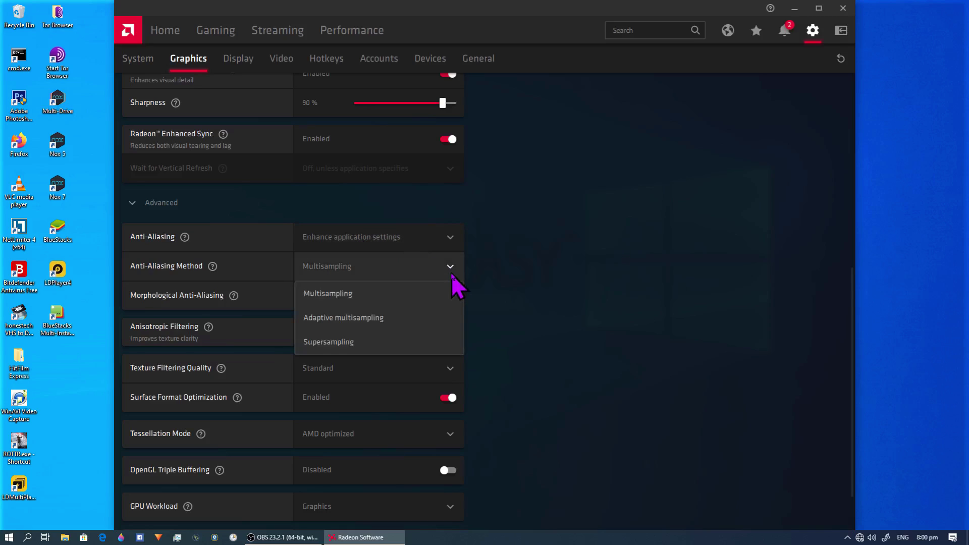
{"action": "left_click", "coordinate": [384, 319]}
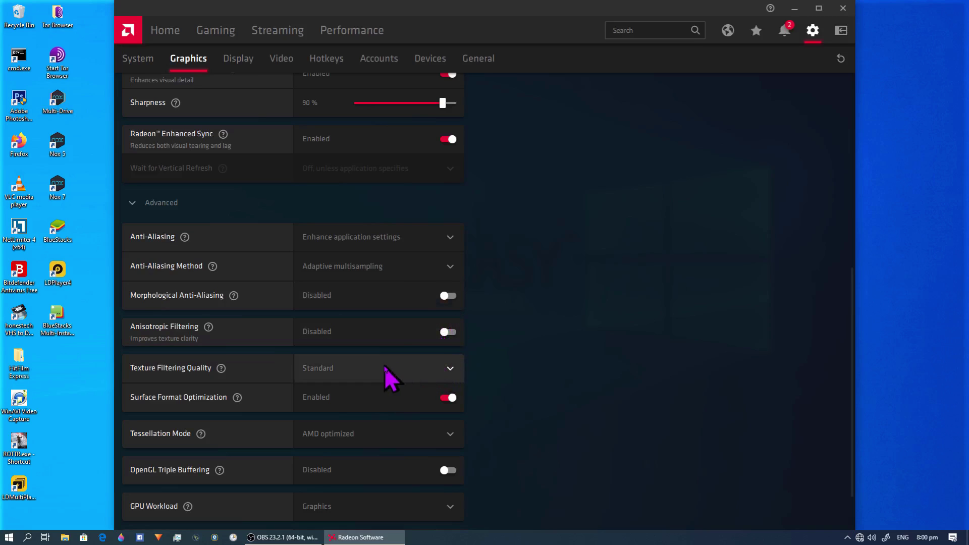
Set the Texture Filtering Quality to Performance in the advanced graphics settings
{"action": "left_click", "coordinate": [449, 369]}
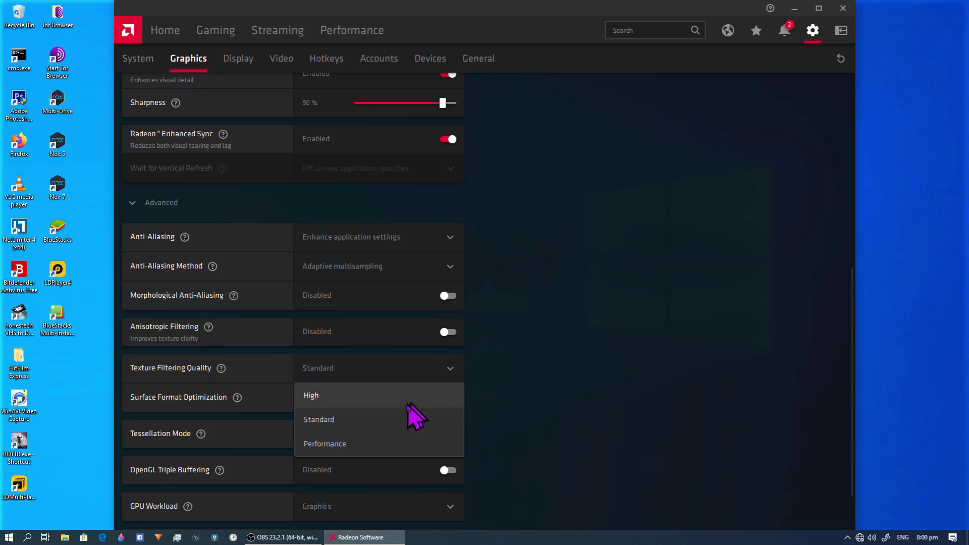
{"action": "left_click", "coordinate": [382, 446]}
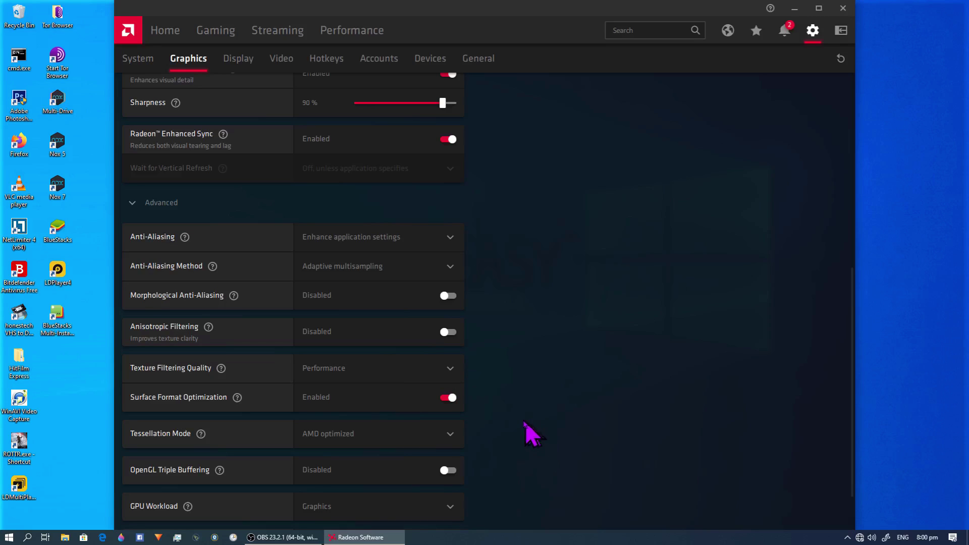
{"action": "scroll", "coordinate": [422, 426], "scroll_direction": "down", "scroll_amount": 1}
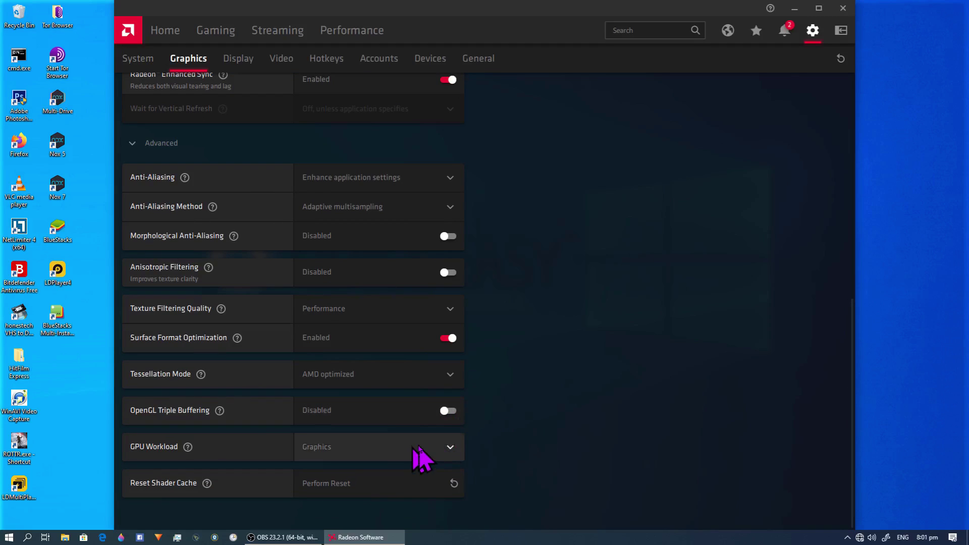
Enable Virtual Super Resolution in the global display settings
{"action": "left_click", "coordinate": [236, 63]}
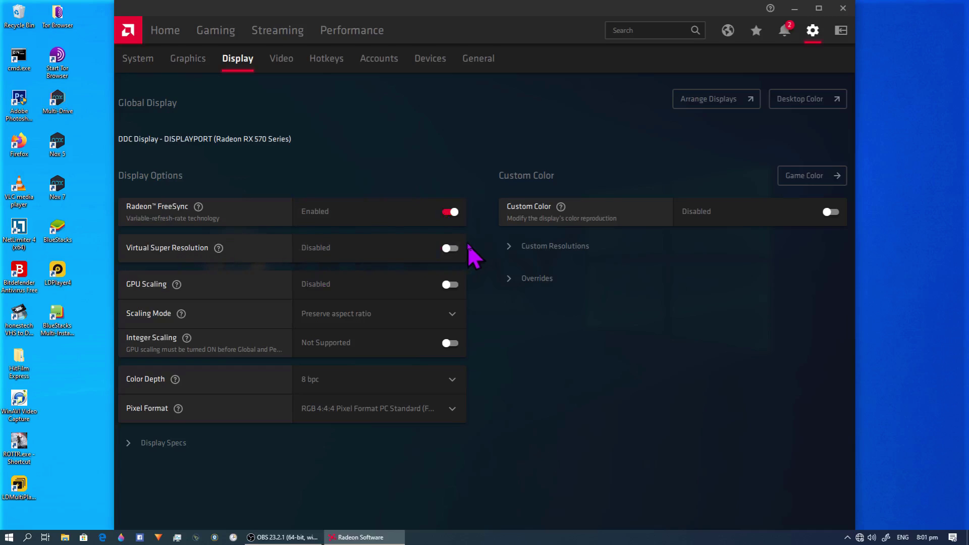
{"action": "left_click", "coordinate": [450, 249]}
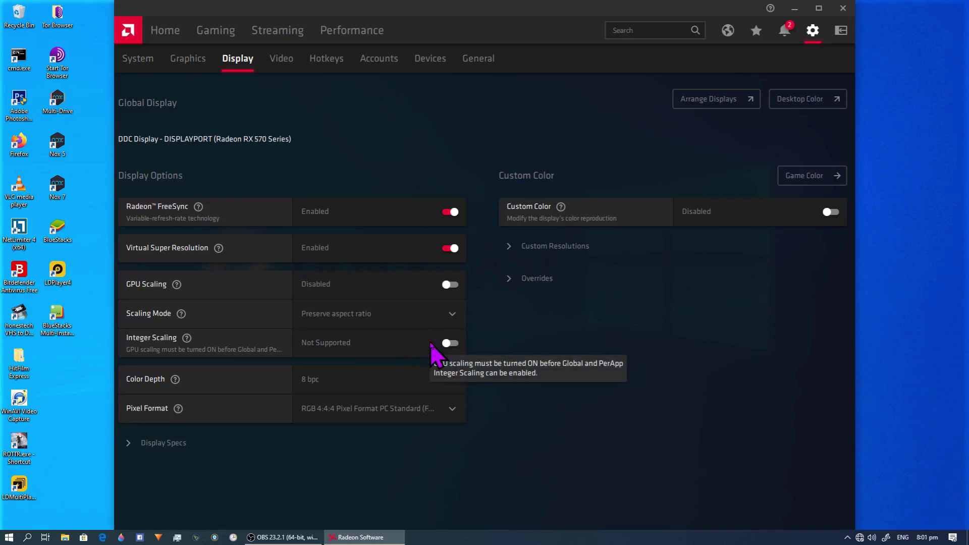
{"action": "left_click", "coordinate": [278, 60]}
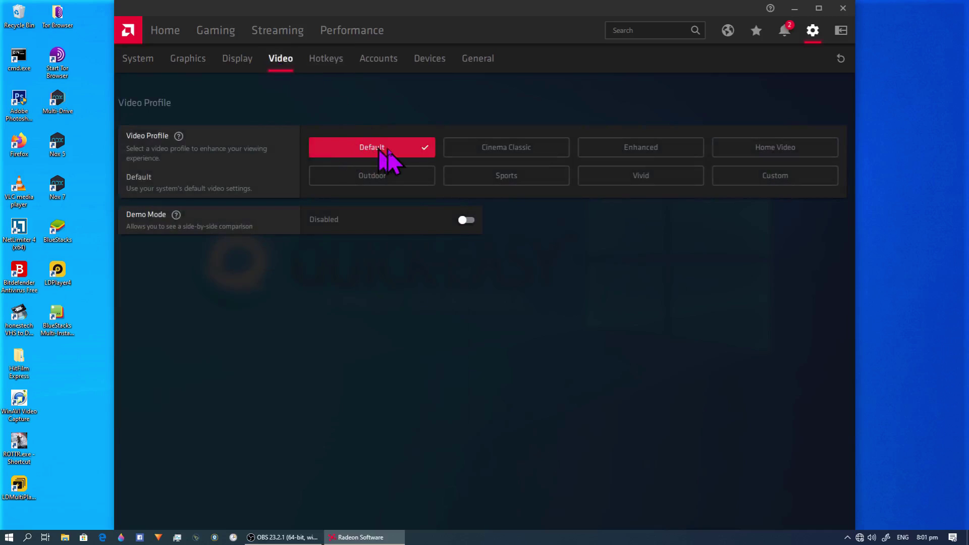
{"action": "left_click", "coordinate": [320, 61]}
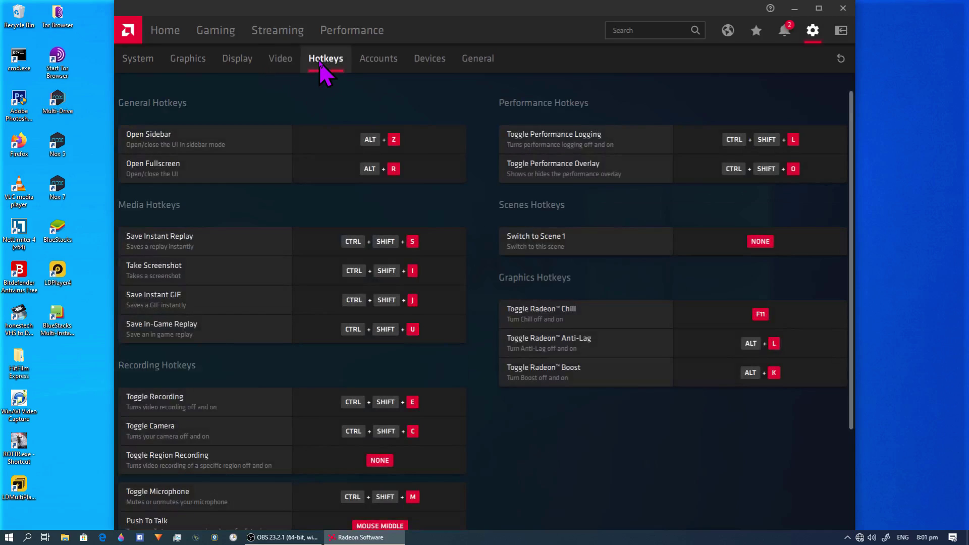
{"action": "left_click", "coordinate": [383, 66]}
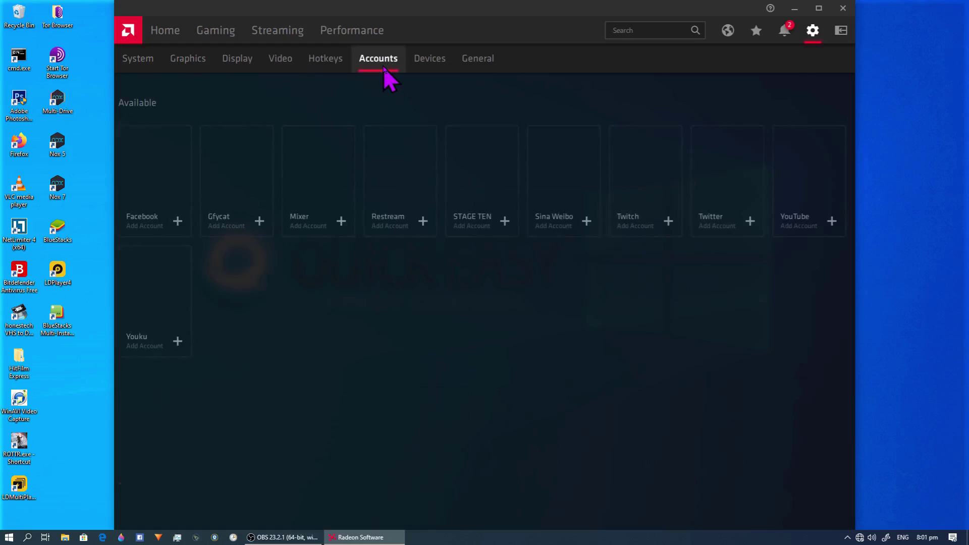
{"action": "left_click", "coordinate": [433, 61]}
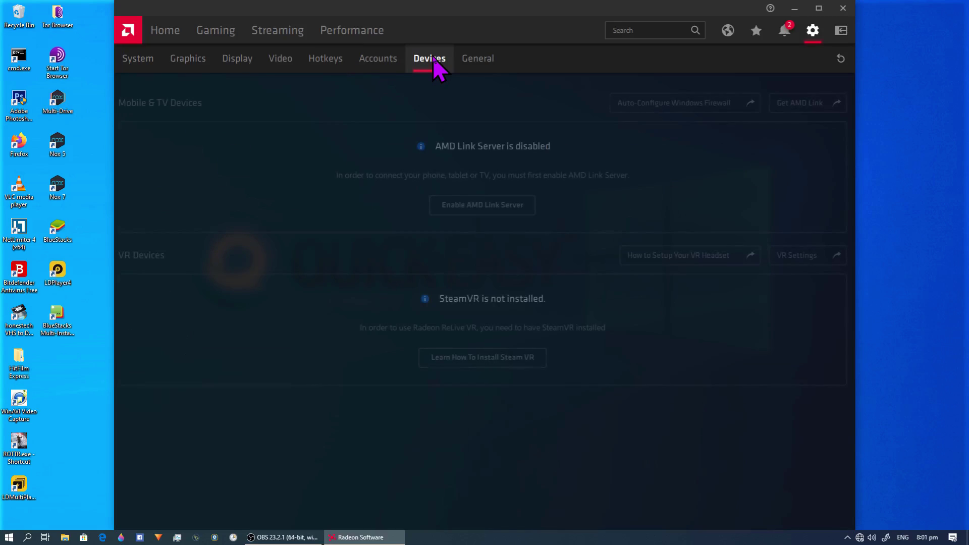
In the general preferences, disable Upgrade Advisor, System Tray Menu, Advertisements, and Animation & Effects
{"action": "left_click", "coordinate": [486, 60]}
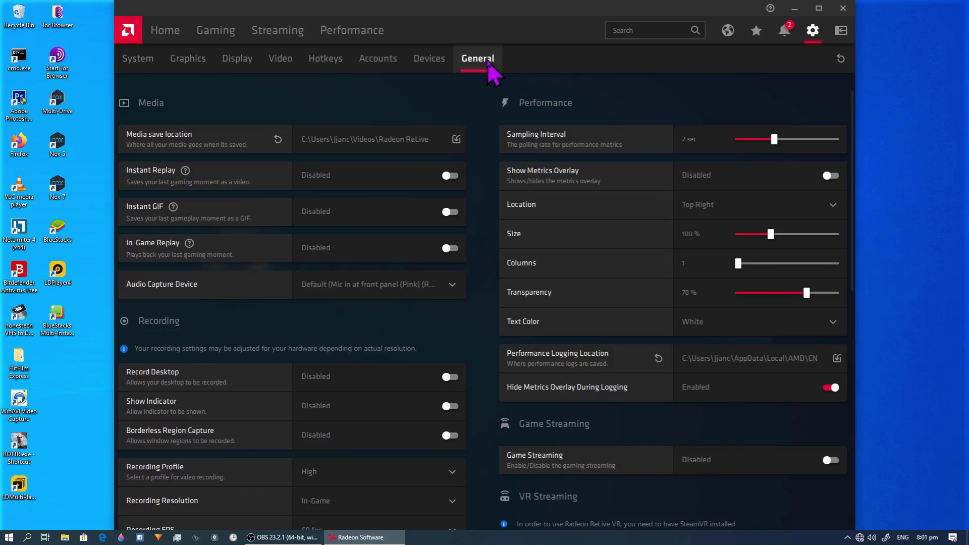
{"action": "left_click", "coordinate": [347, 382]}
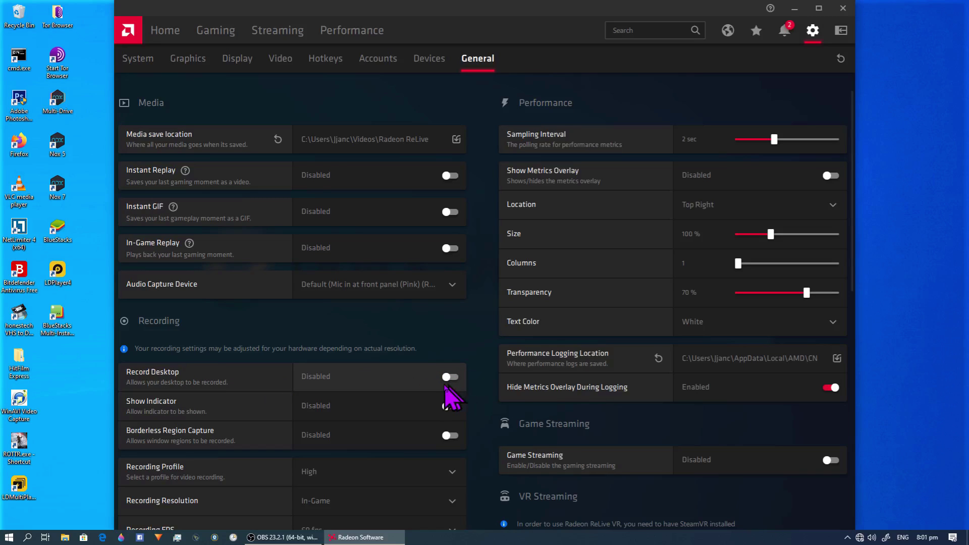
{"action": "scroll", "coordinate": [446, 379], "scroll_direction": "down", "scroll_amount": 15}
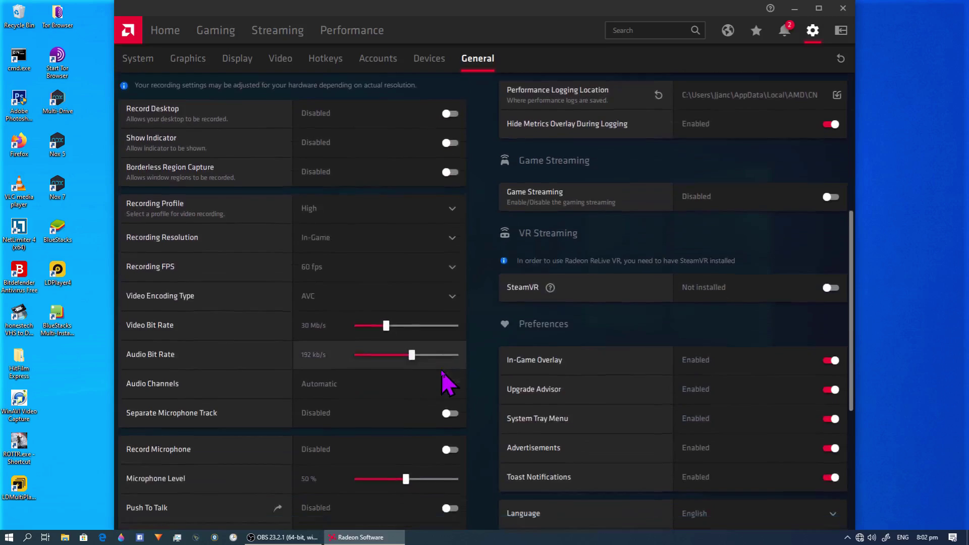
{"action": "scroll", "coordinate": [572, 399], "scroll_direction": "up", "scroll_amount": 15}
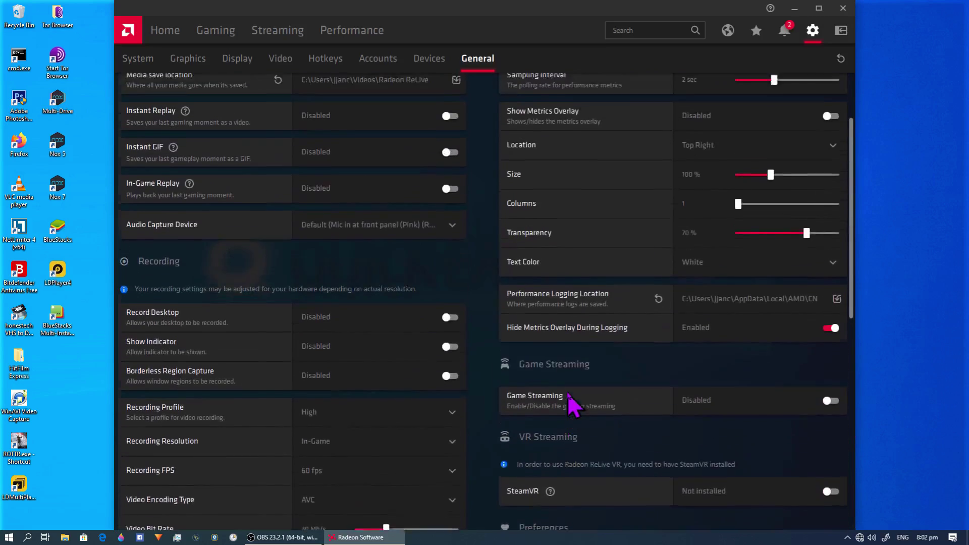
{"action": "scroll", "coordinate": [703, 357], "scroll_direction": "down", "scroll_amount": 5}
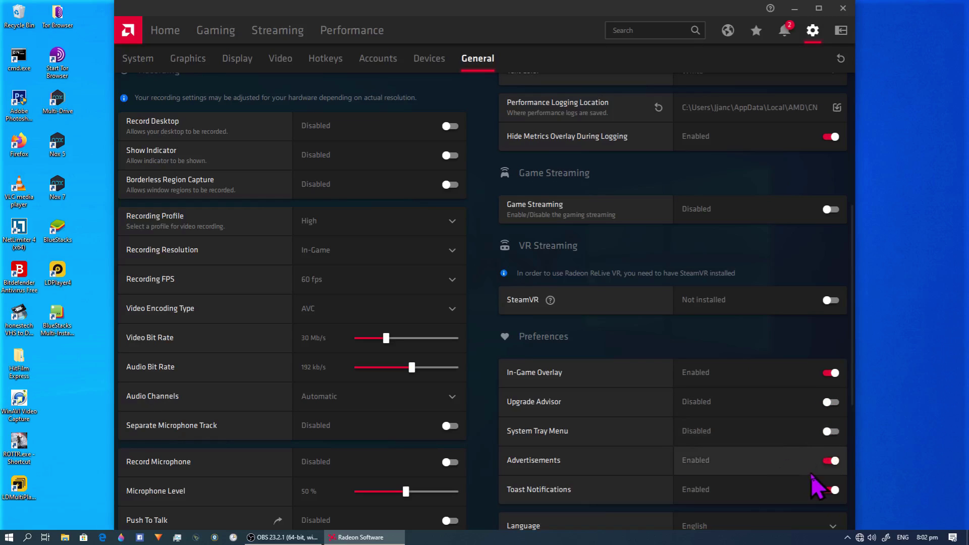
{"action": "scroll", "coordinate": [724, 396], "scroll_direction": "down", "scroll_amount": 5}
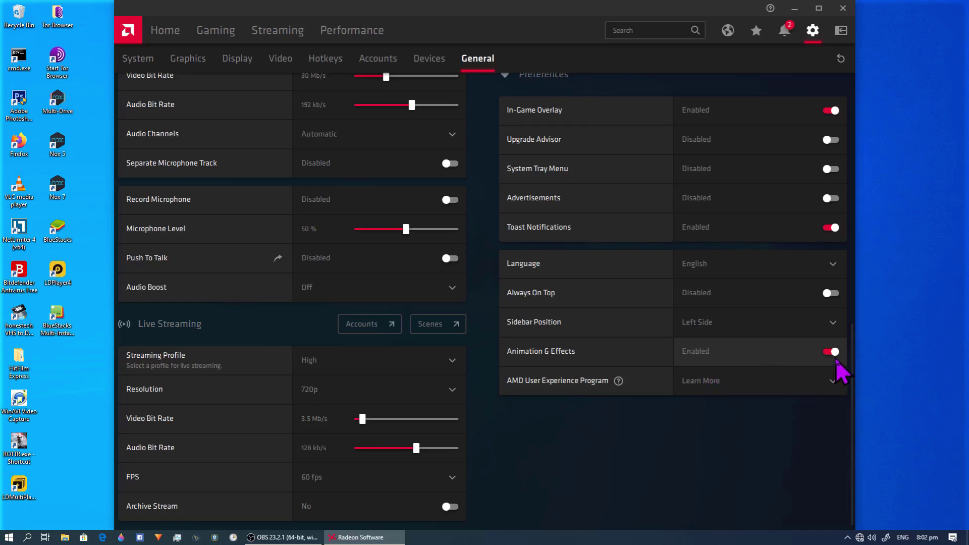
{"action": "left_click", "coordinate": [835, 356]}
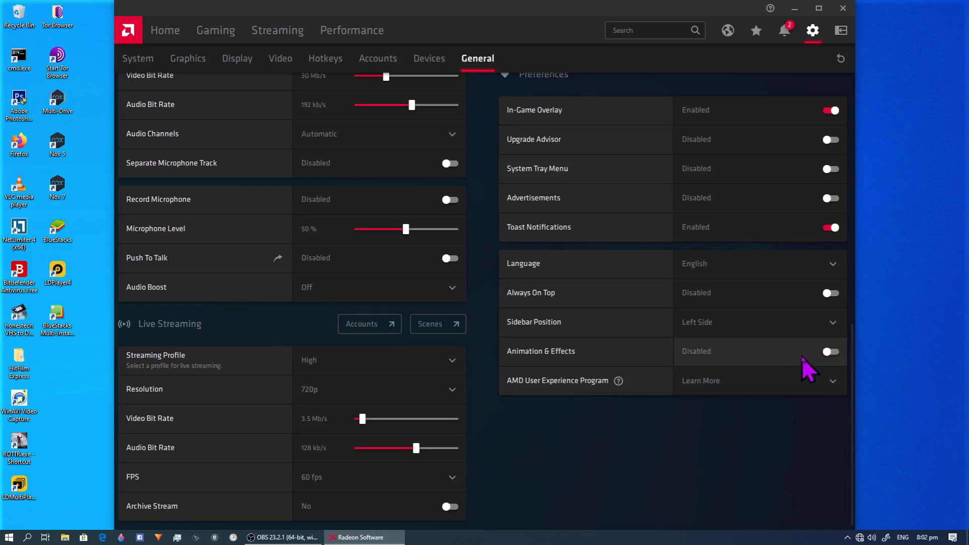
Dismiss all notification messages, return to the home page and close Radeon Software
{"action": "left_click", "coordinate": [785, 39]}
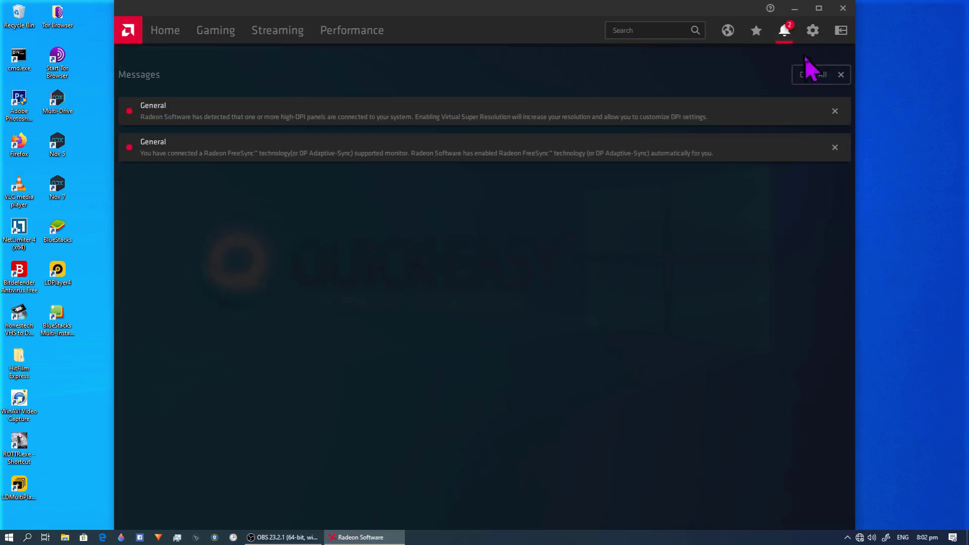
{"action": "left_click", "coordinate": [811, 76]}
{"action": "left_click", "coordinate": [167, 43]}
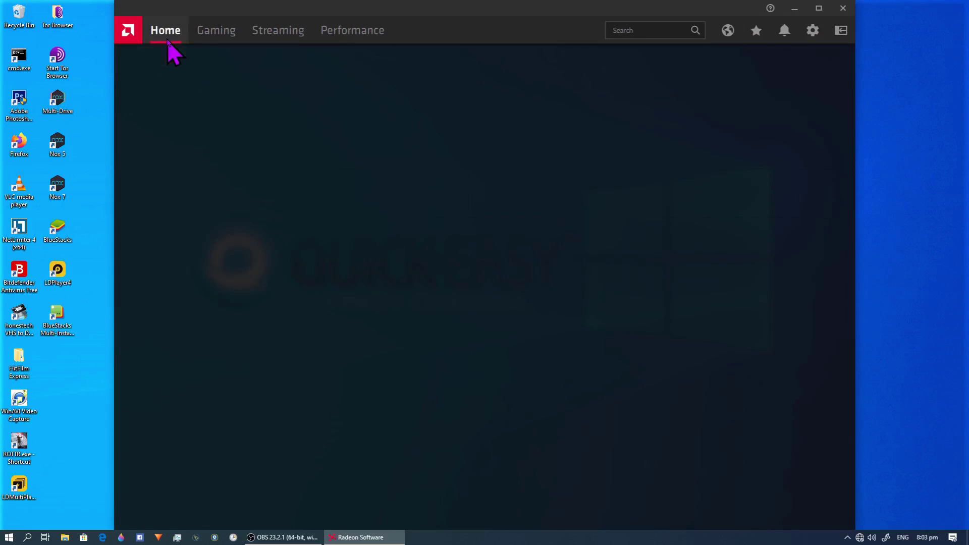
{"action": "left_click", "coordinate": [841, 14]}
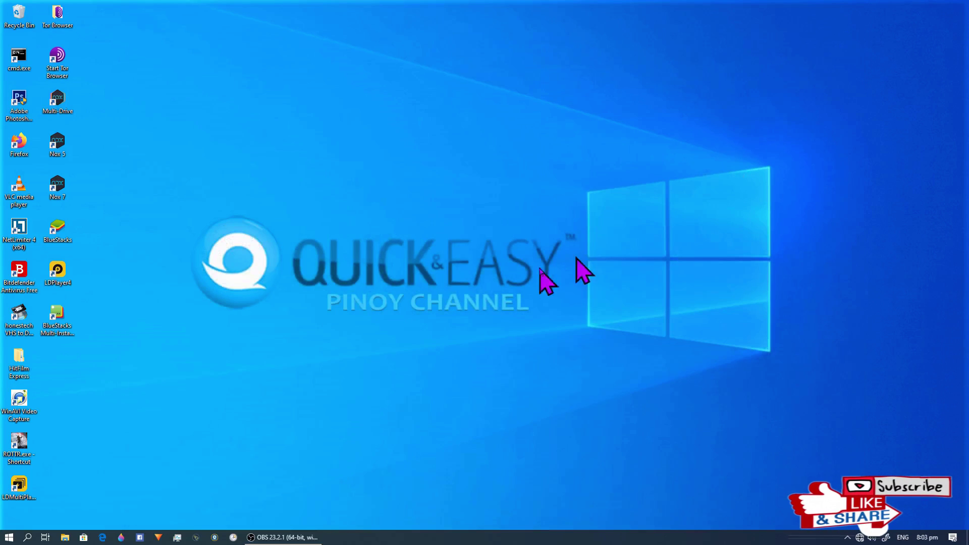